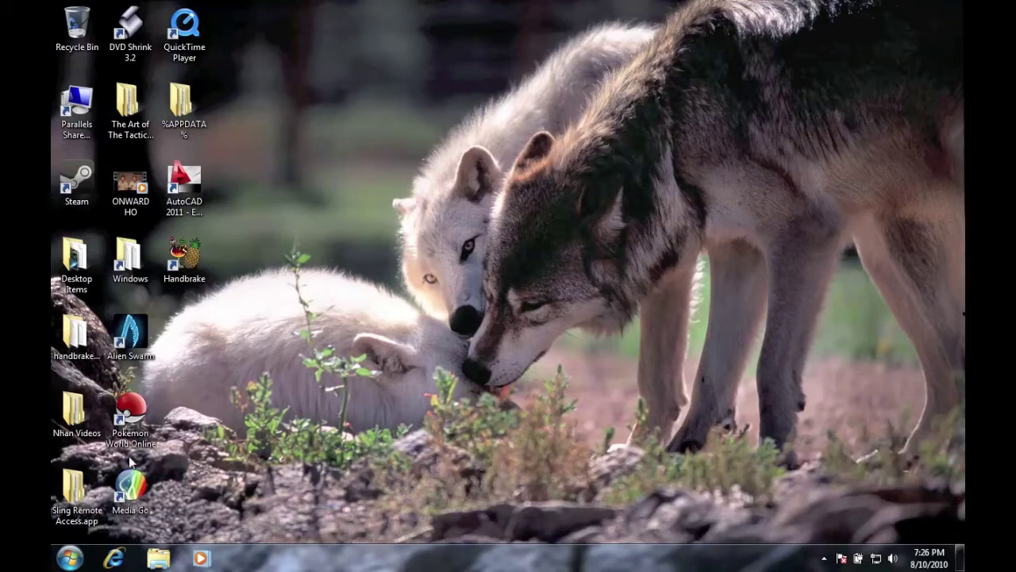
Open Internet Explorer from the taskbar so it loads the MSN.com home page.
{"action": "left_click", "coordinate": [117, 558]}
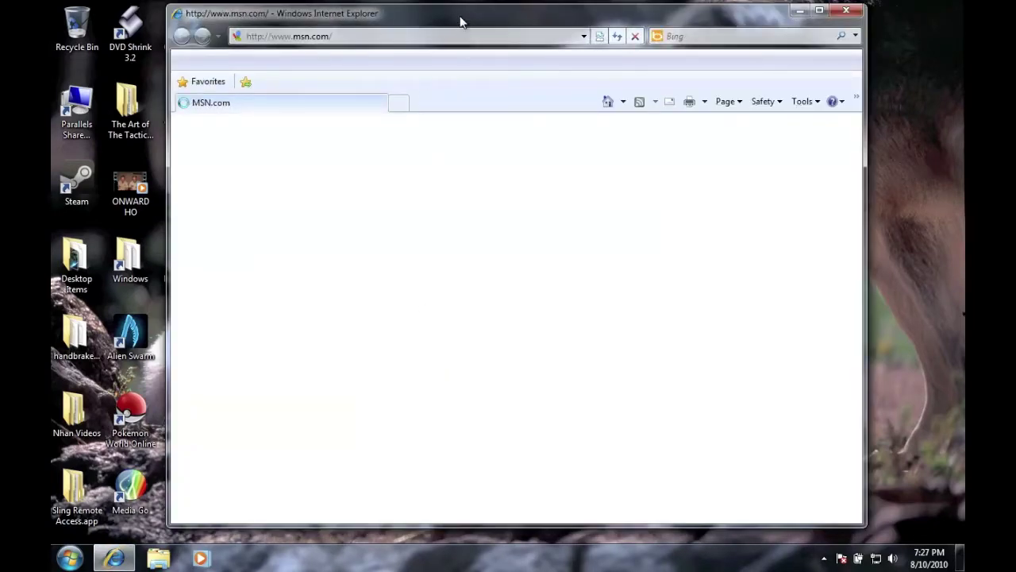
Search Bing for 'handbrake'.
{"action": "left_click_drag", "start_coordinate": [461, 22], "coordinate": [451, 27]}
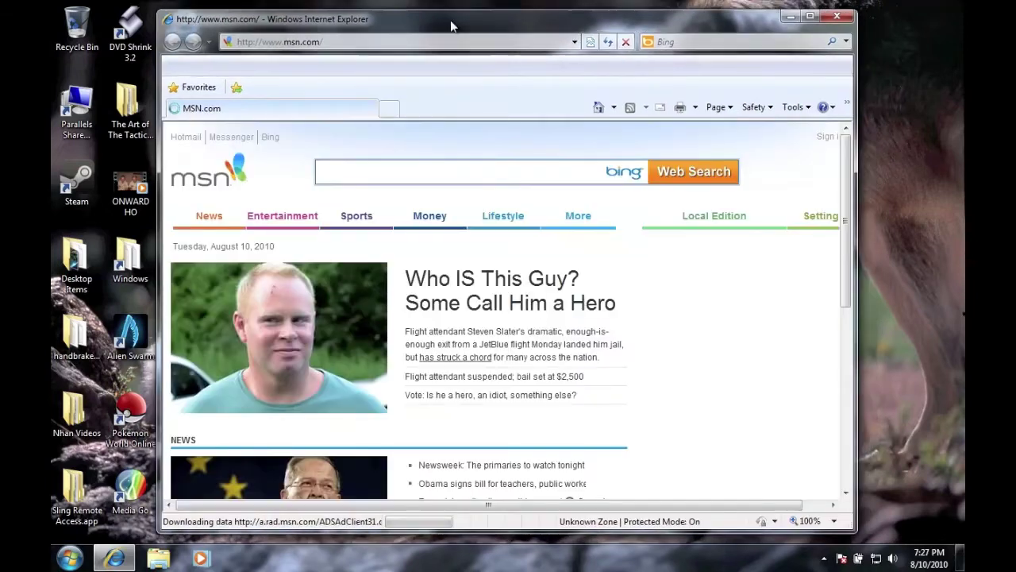
{"action": "left_click", "coordinate": [669, 42]}
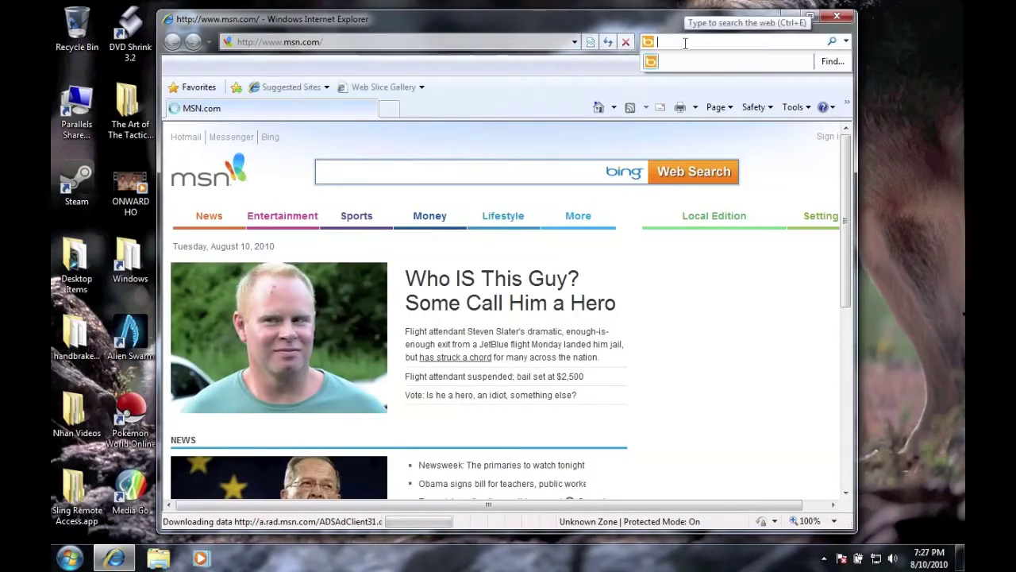
{"action": "type", "text": "hand"}
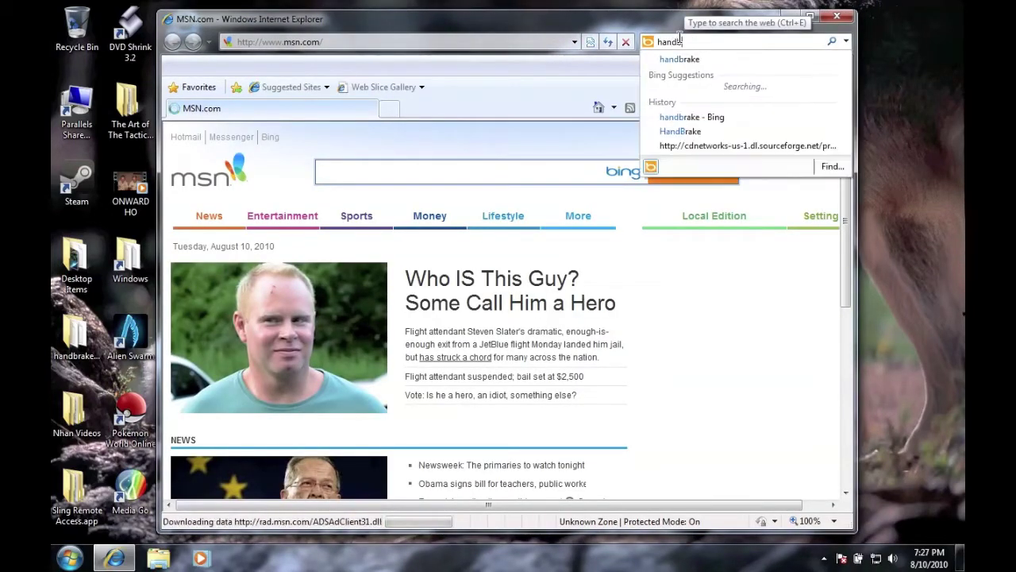
{"action": "type", "text": "brake"}
{"action": "key", "text": "Return"}
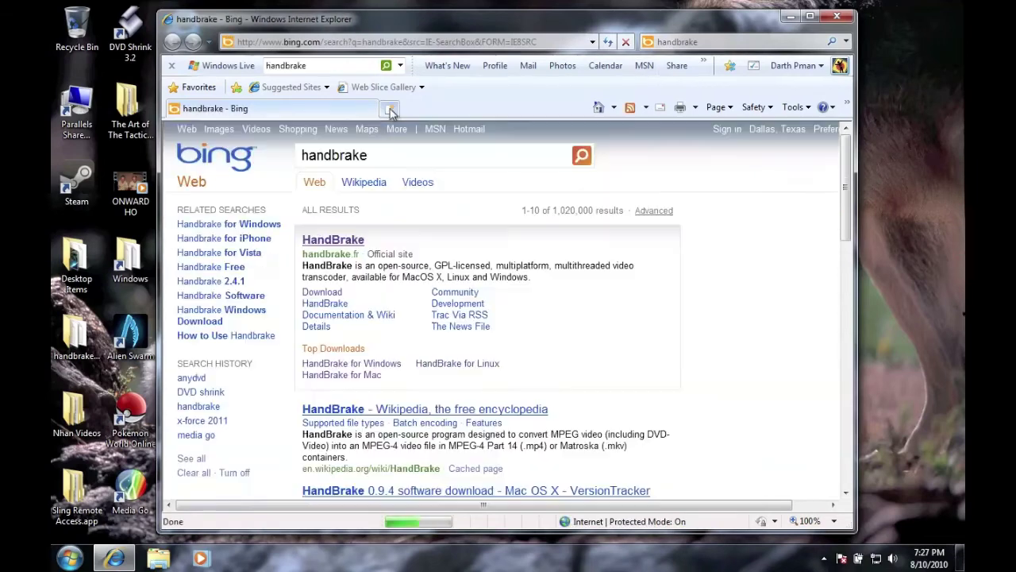
Open the official HandBrake site at handbrake.fr and its 0.9.4 release page.
{"action": "left_click", "coordinate": [335, 241]}
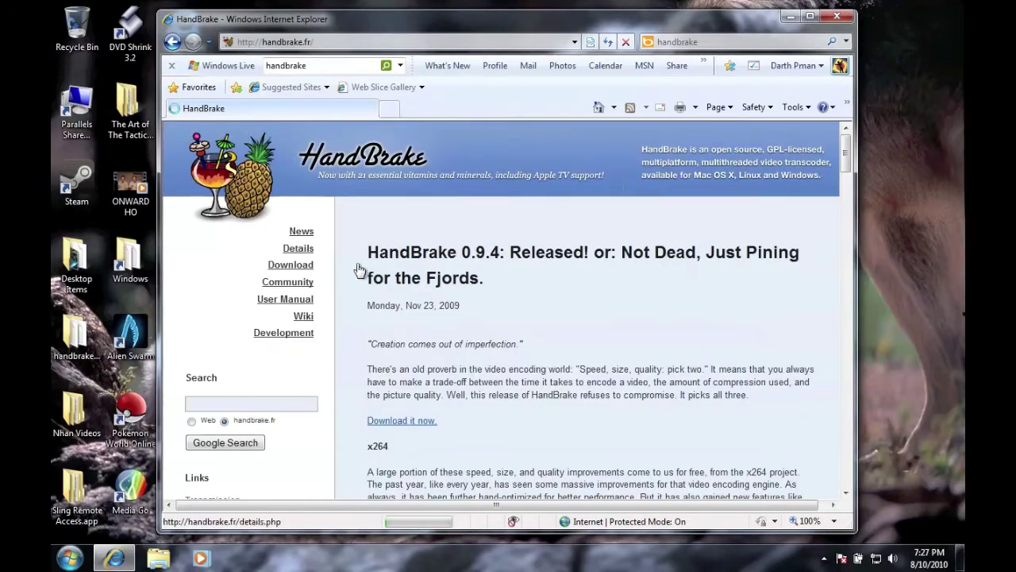
{"action": "left_click", "coordinate": [398, 421]}
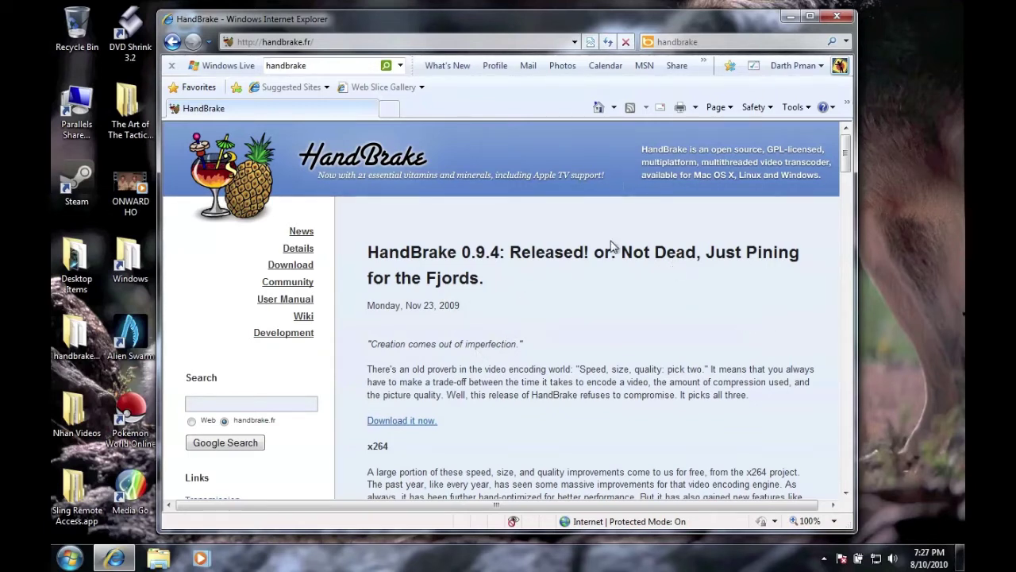
{"action": "left_click", "coordinate": [687, 42]}
Search 'dvd shrink', start the DVD Shrink v3.2.0.15 download on AfterDawn, then close the browser.
{"action": "key", "text": "BackSpace"}
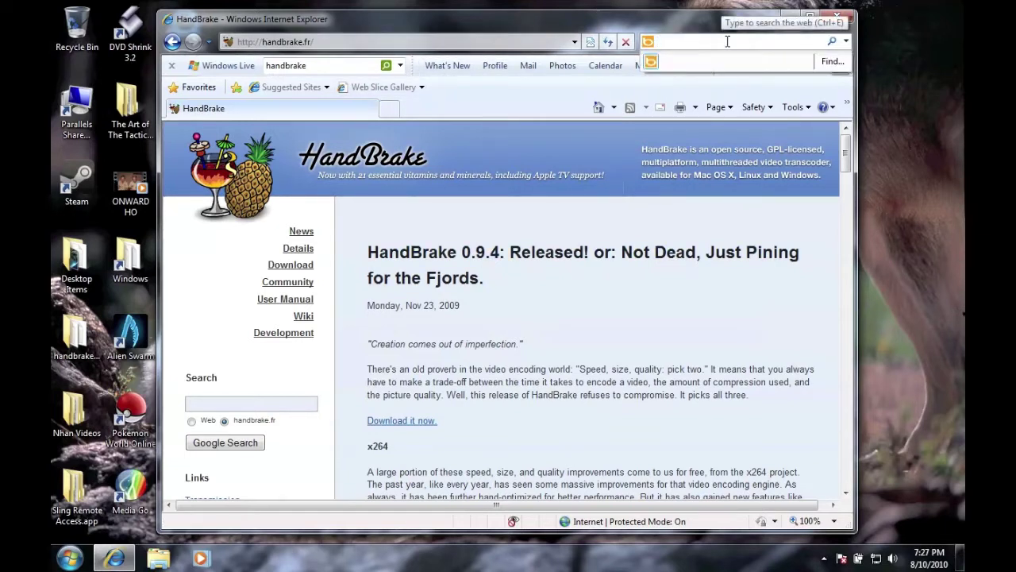
{"action": "type", "text": "d"}
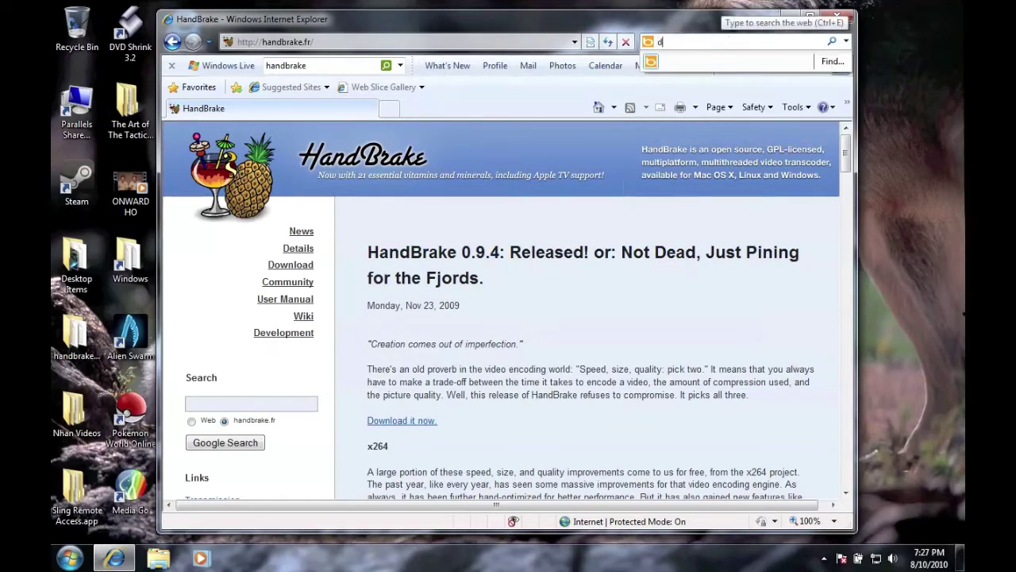
{"action": "type", "text": "vd sh"}
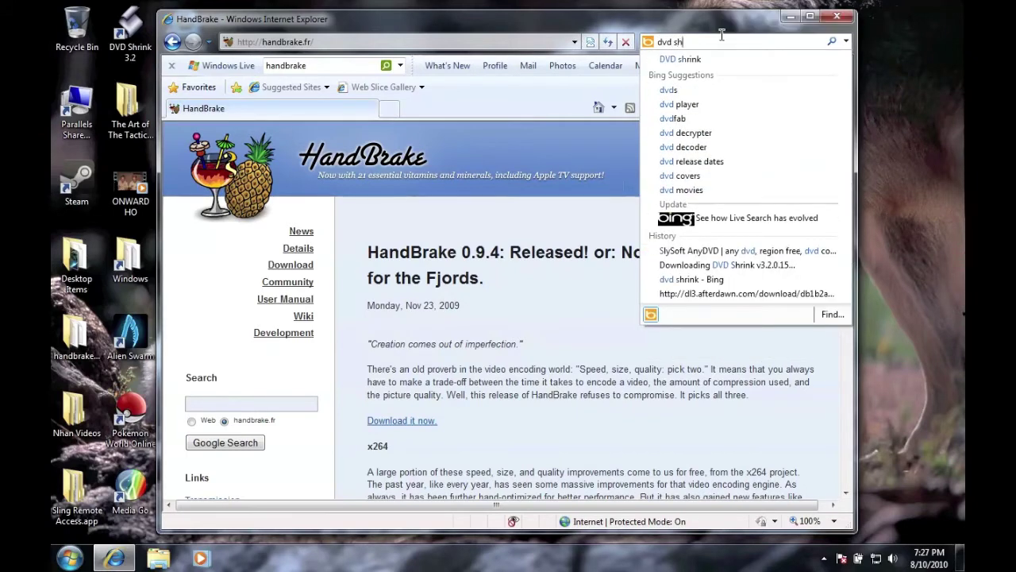
{"action": "type", "text": "rink"}
{"action": "key", "text": "Return"}
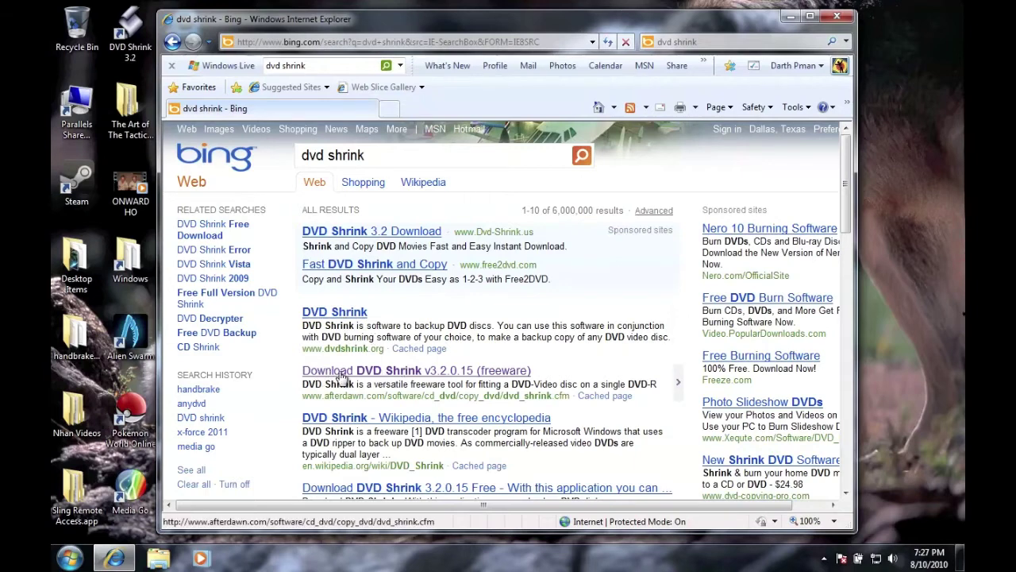
{"action": "left_click", "coordinate": [395, 373]}
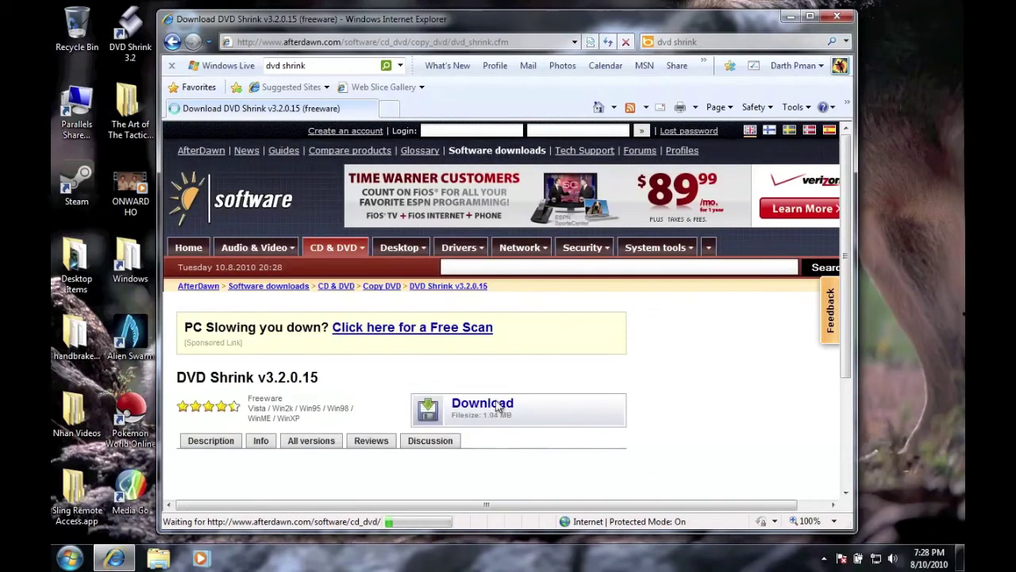
{"action": "left_click", "coordinate": [463, 417]}
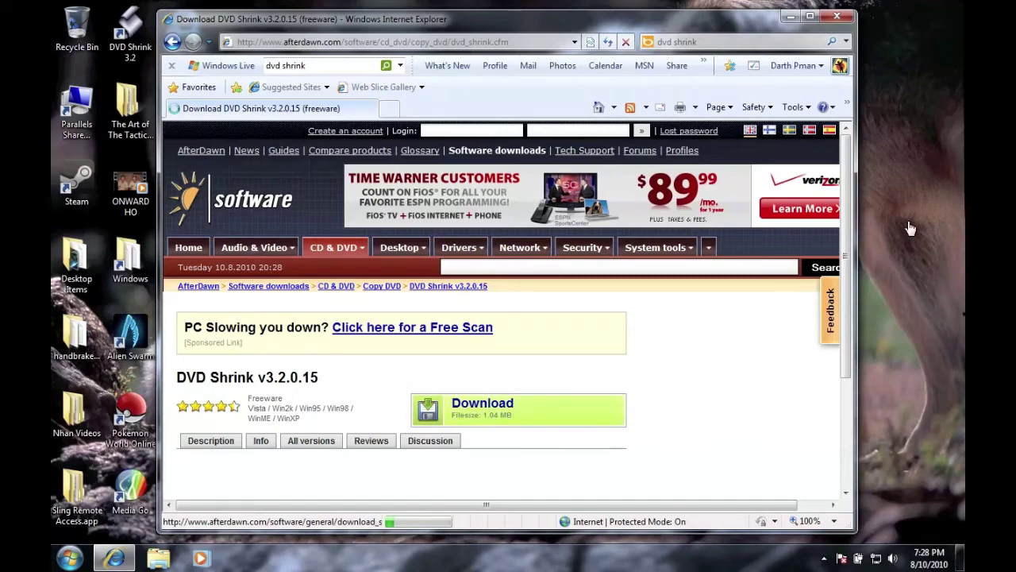
{"action": "left_click", "coordinate": [838, 17]}
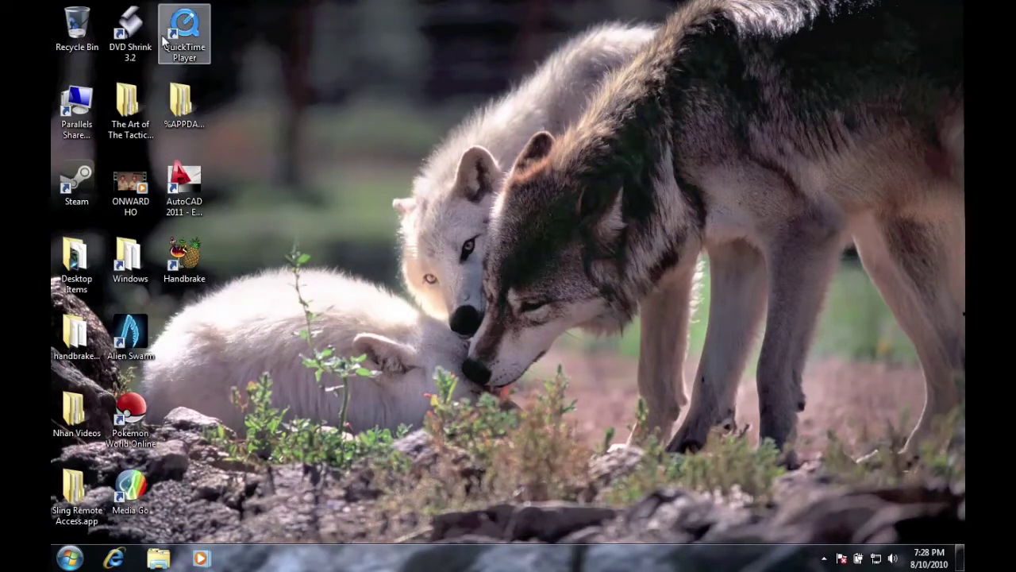
Launch DVD Shrink, open the BLACK_HAWK_DOWN disc from drive D, and switch to Re-author mode.
{"action": "double_click", "coordinate": [124, 47]}
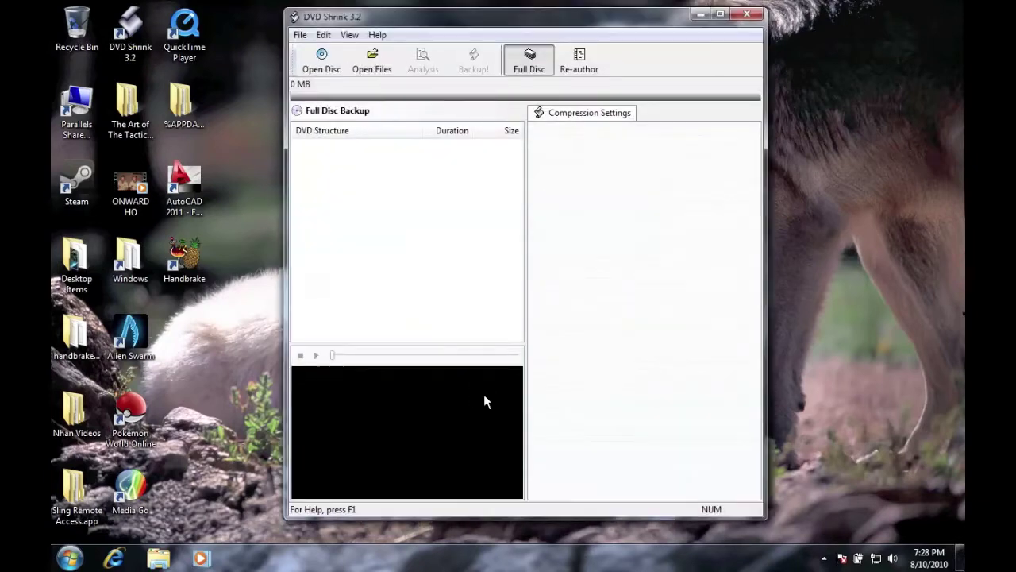
{"action": "mouse_move", "coordinate": [529, 19]}
{"action": "left_mouse_down"}
{"action": "mouse_move", "coordinate": [551, 17]}
{"action": "mouse_move", "coordinate": [528, 16]}
{"action": "left_mouse_up"}
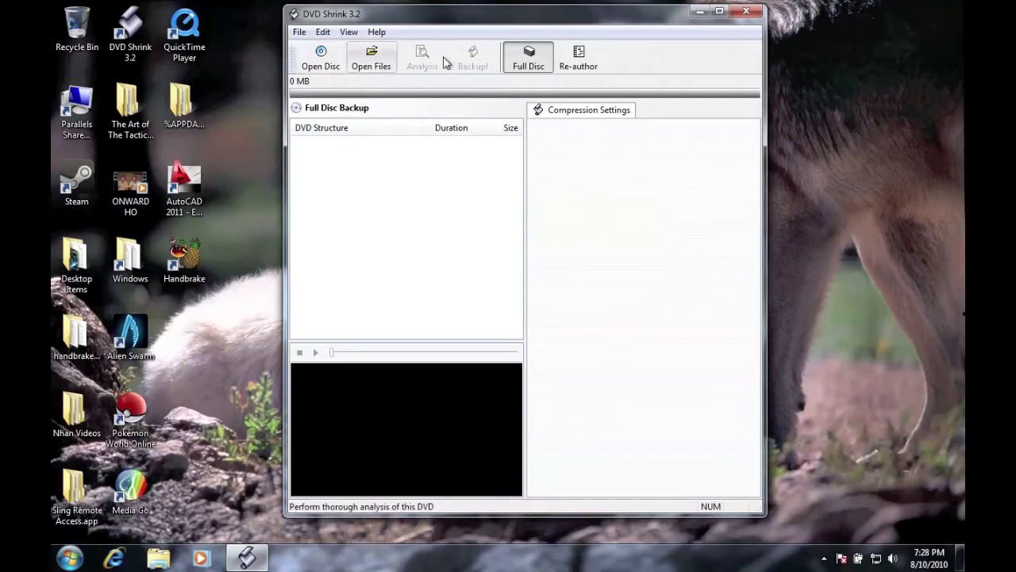
{"action": "left_click", "coordinate": [324, 54]}
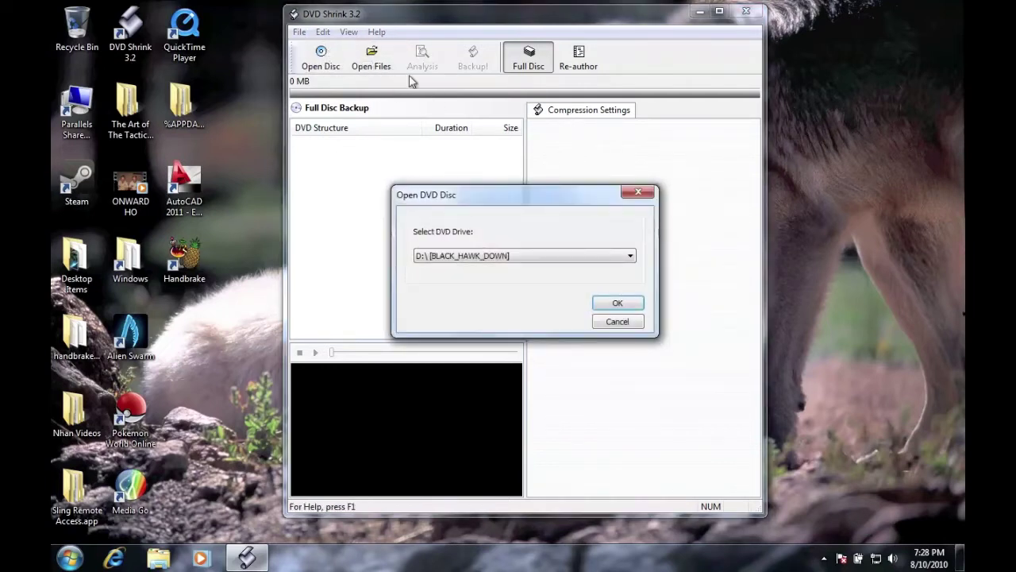
{"action": "left_click_drag", "start_coordinate": [427, 194], "coordinate": [411, 173]}
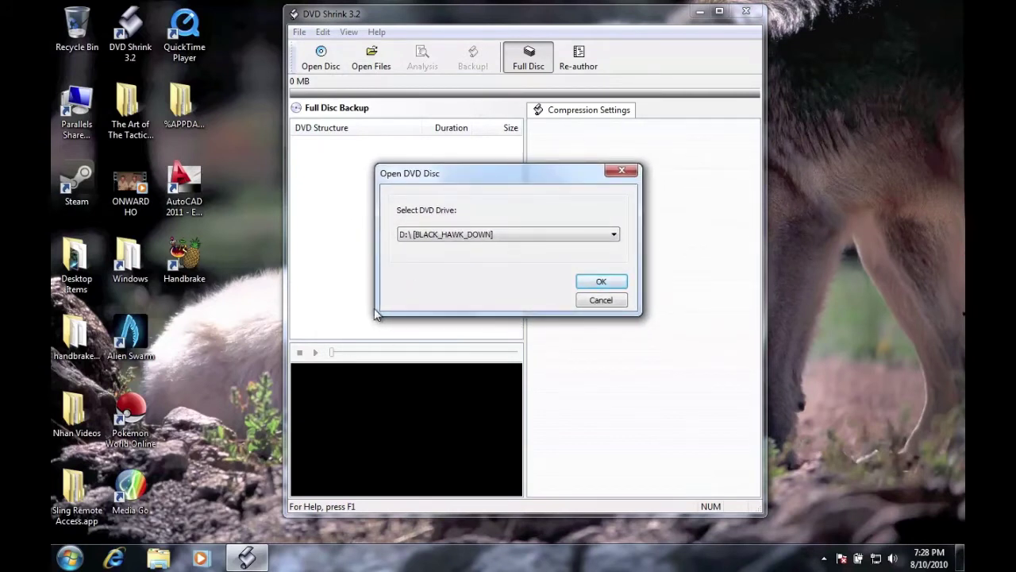
{"action": "left_click", "coordinate": [597, 281]}
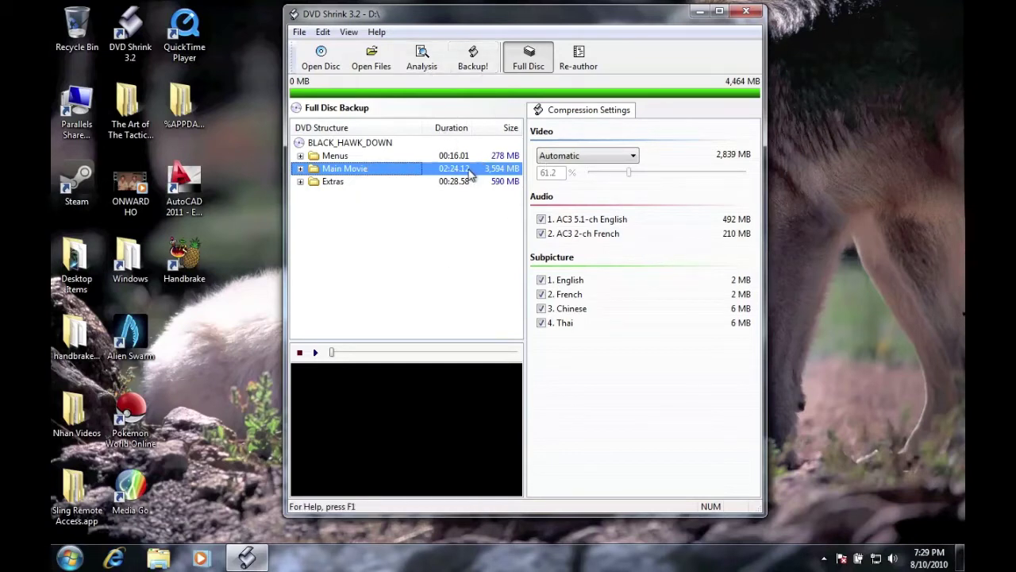
{"action": "left_click", "coordinate": [579, 59]}
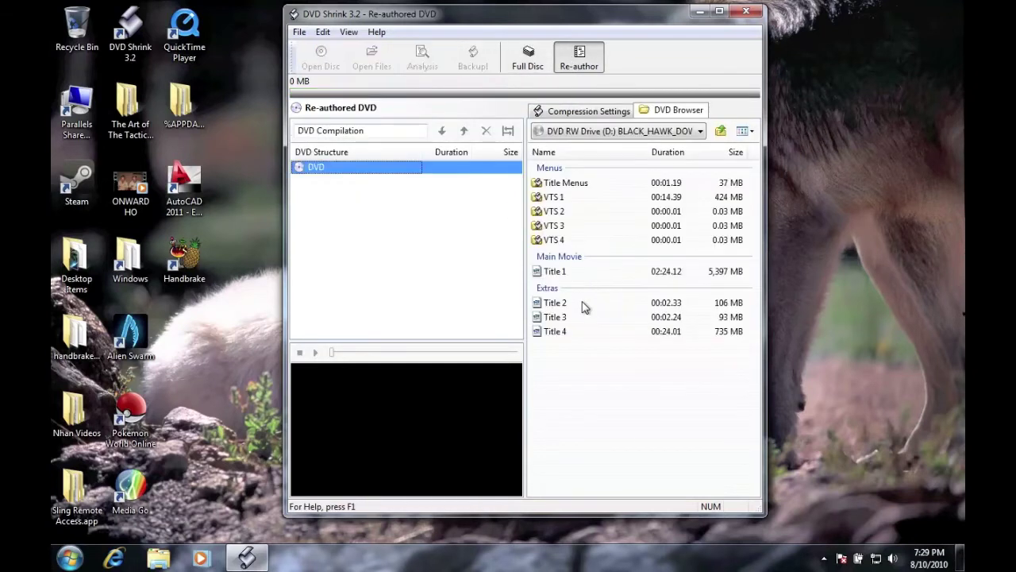
Add Title 1 to the DVD structure and back it up to the desktop folder, overwriting existing files.
{"action": "left_click", "coordinate": [555, 272]}
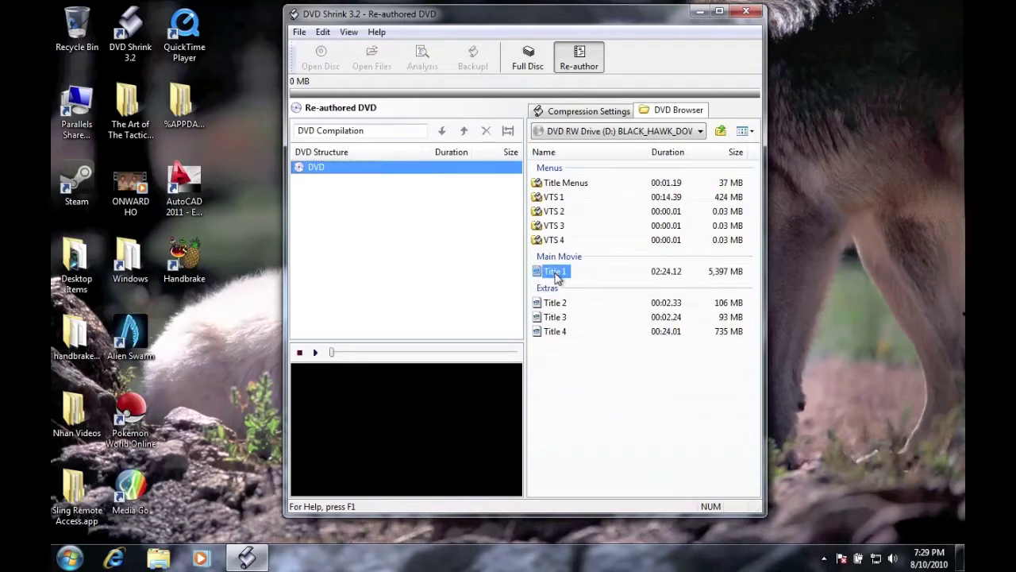
{"action": "left_click_drag", "start_coordinate": [560, 273], "coordinate": [362, 211]}
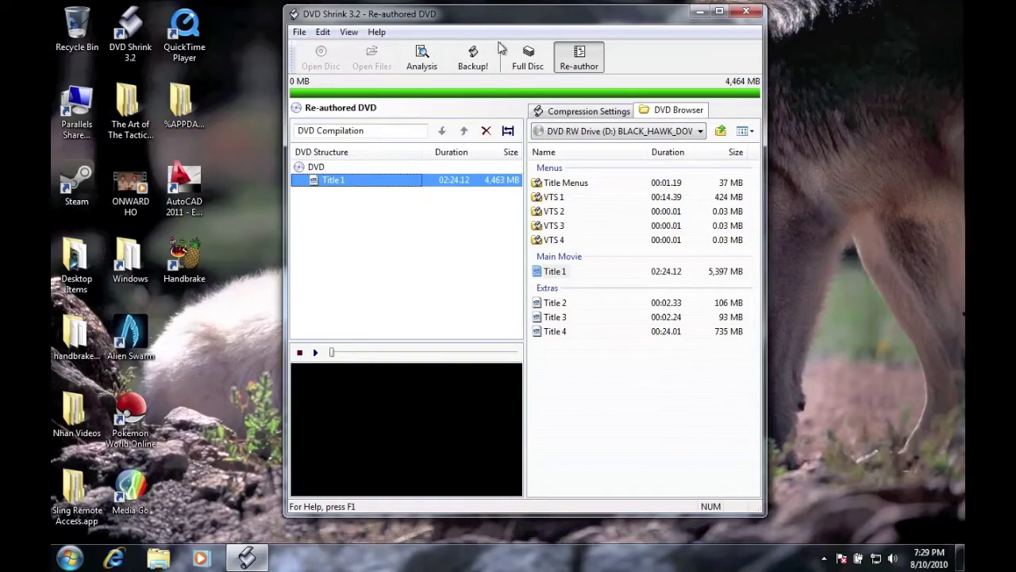
{"action": "left_click", "coordinate": [477, 61]}
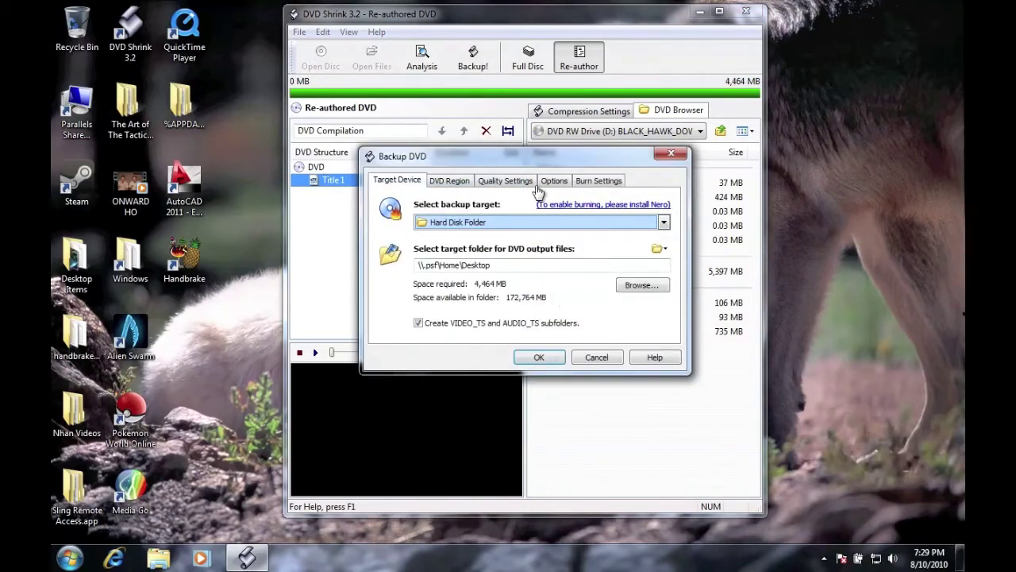
{"action": "left_click_drag", "start_coordinate": [550, 158], "coordinate": [539, 126]}
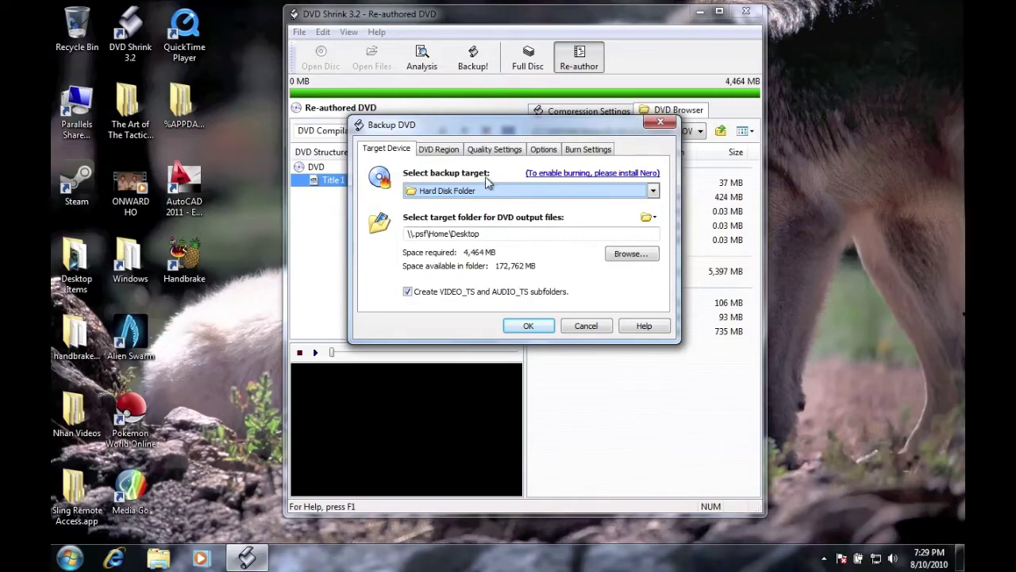
{"action": "left_click", "coordinate": [527, 325]}
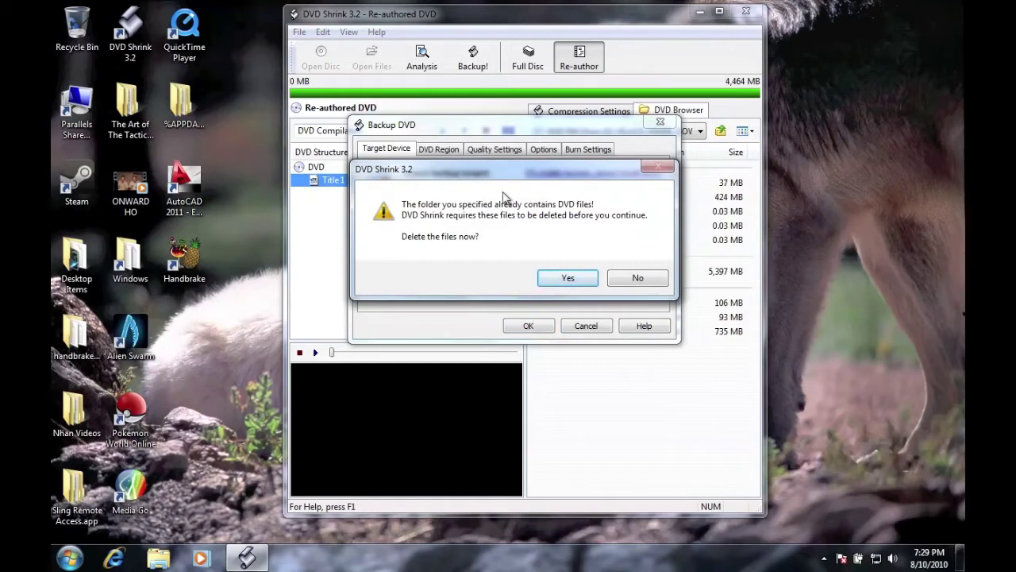
{"action": "left_click", "coordinate": [566, 277]}
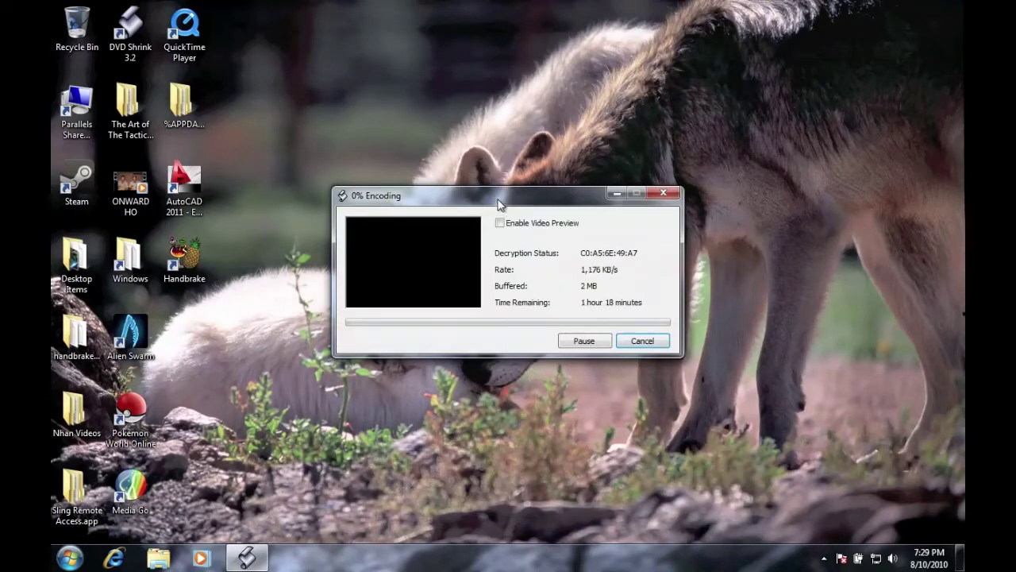
Move the encoding progress window aside and open a new Internet Explorer window next to it.
{"action": "left_click_drag", "start_coordinate": [498, 203], "coordinate": [514, 175]}
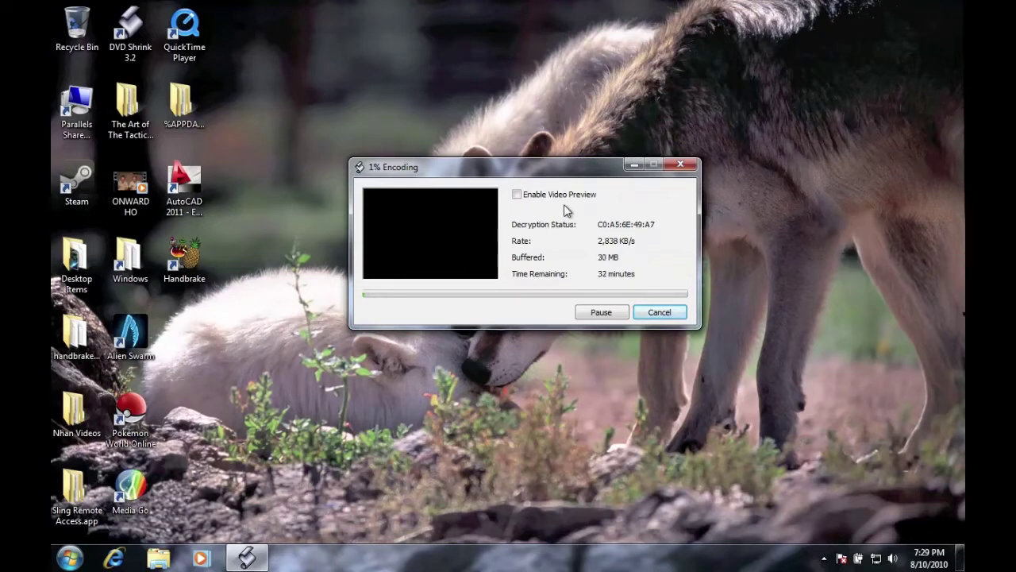
{"action": "left_click_drag", "start_coordinate": [543, 165], "coordinate": [558, 119]}
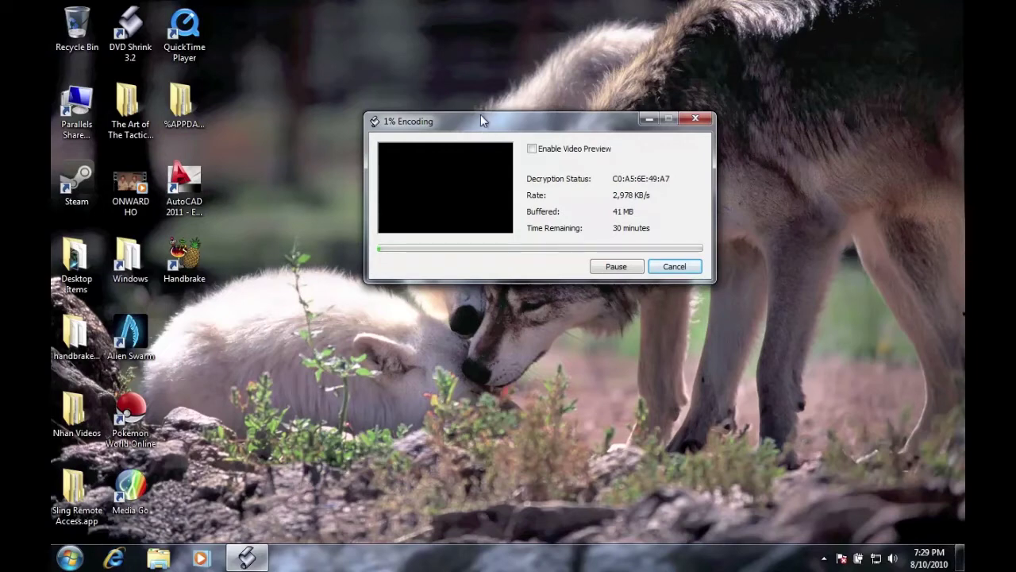
{"action": "left_click_drag", "start_coordinate": [480, 114], "coordinate": [478, 92]}
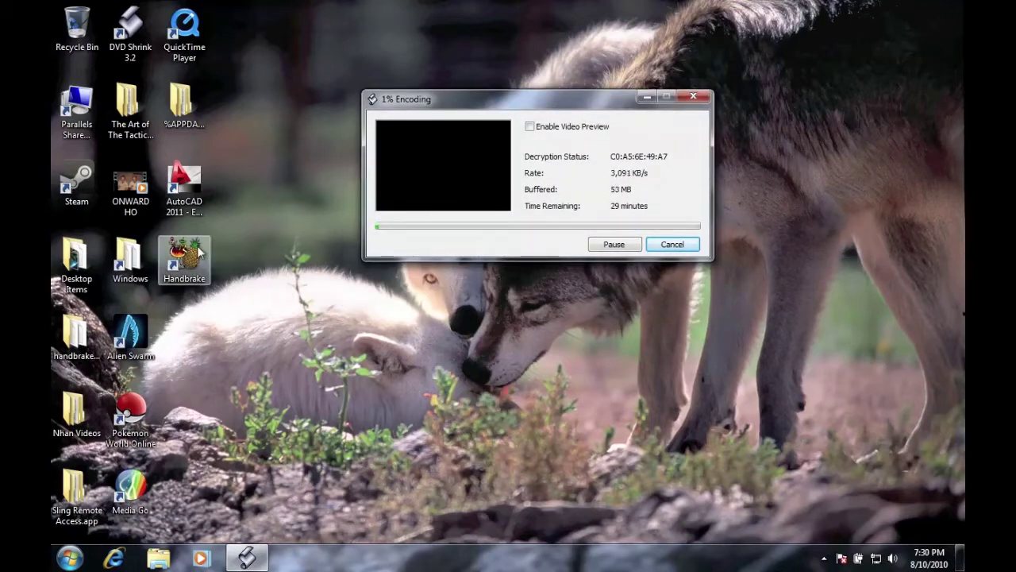
{"action": "left_click", "coordinate": [115, 558]}
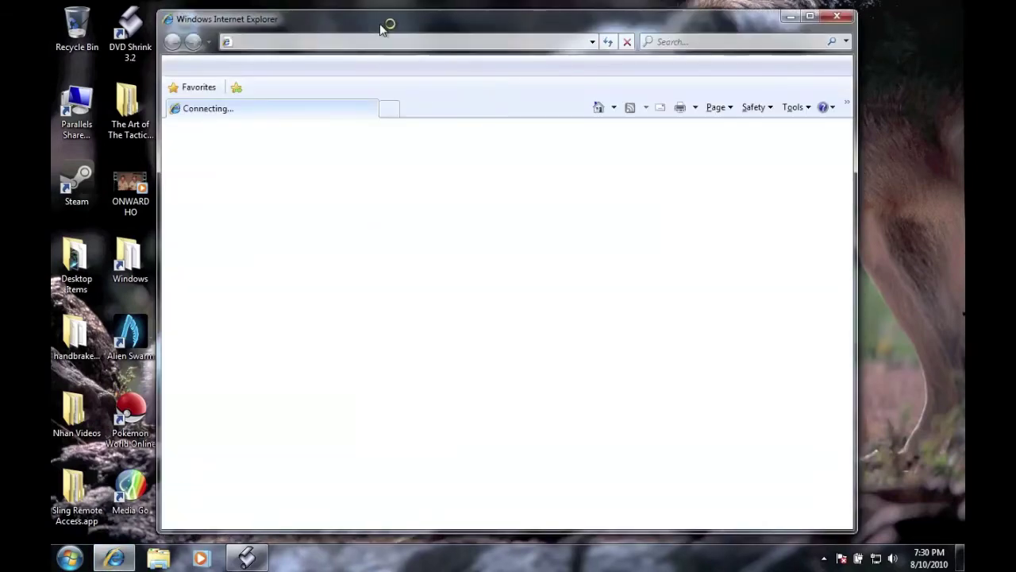
{"action": "mouse_move", "coordinate": [385, 24]}
{"action": "left_mouse_down"}
{"action": "mouse_move", "coordinate": [499, 190]}
{"action": "mouse_move", "coordinate": [402, 317]}
{"action": "mouse_move", "coordinate": [390, 18]}
{"action": "mouse_move", "coordinate": [398, 37]}
{"action": "left_mouse_up"}
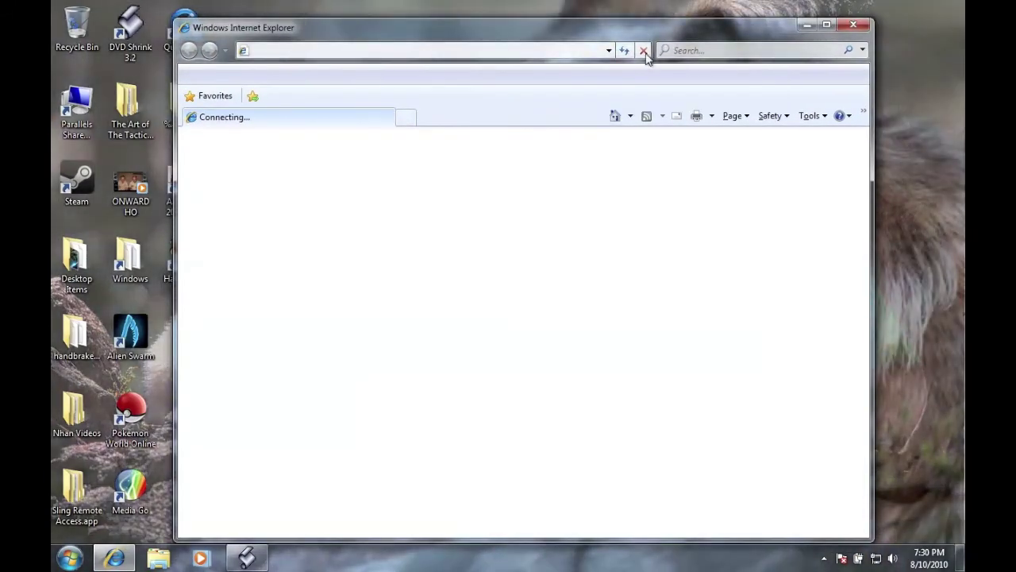
Search the web for 'anydvd', correcting typos in the search term.
{"action": "left_click", "coordinate": [697, 50]}
{"action": "type", "text": "an"}
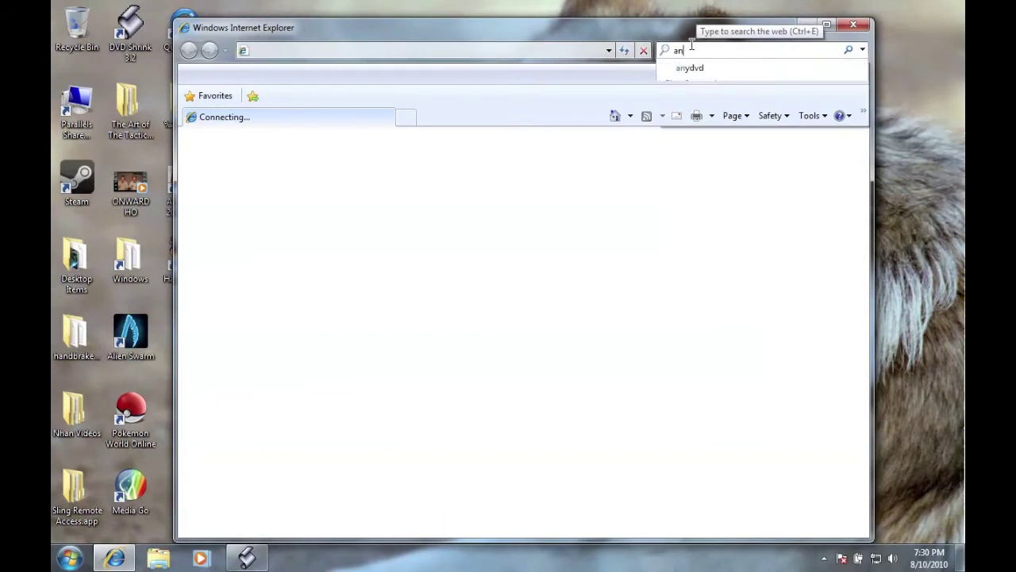
{"action": "type", "text": "ydv d"}
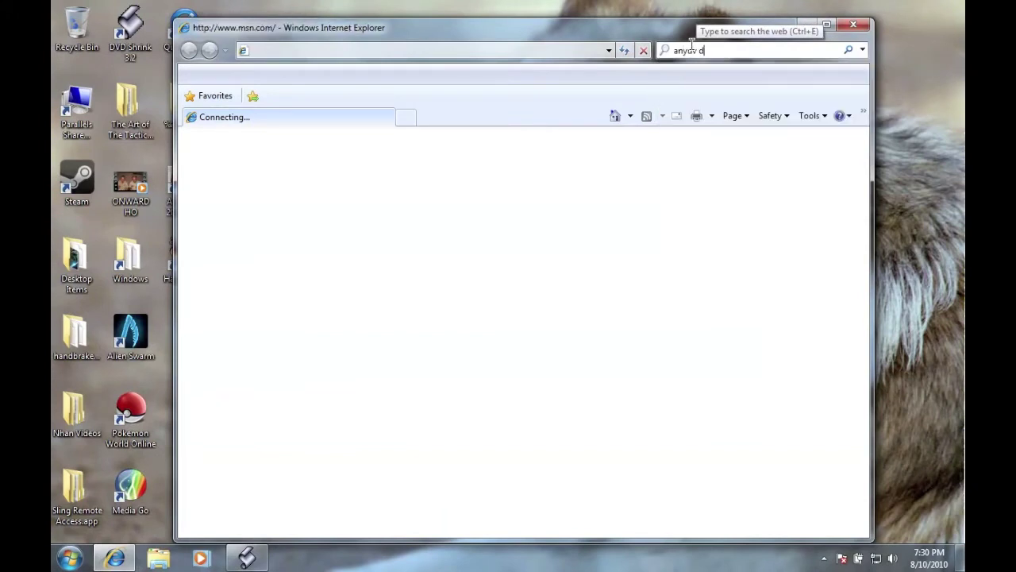
{"action": "key", "text": "BackSpace"}
{"action": "key", "text": "BackSpace"}
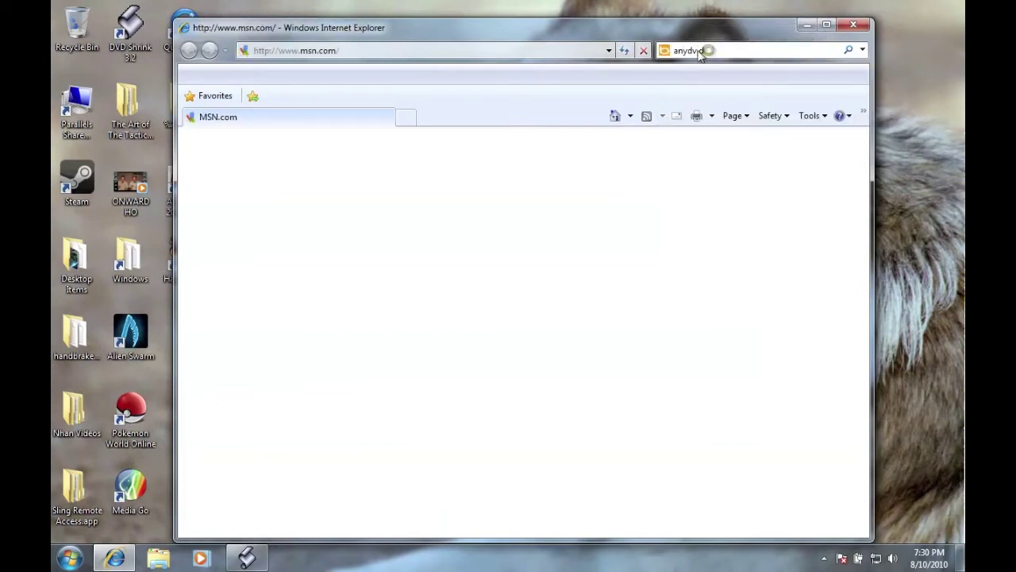
{"action": "type", "text": "dv"}
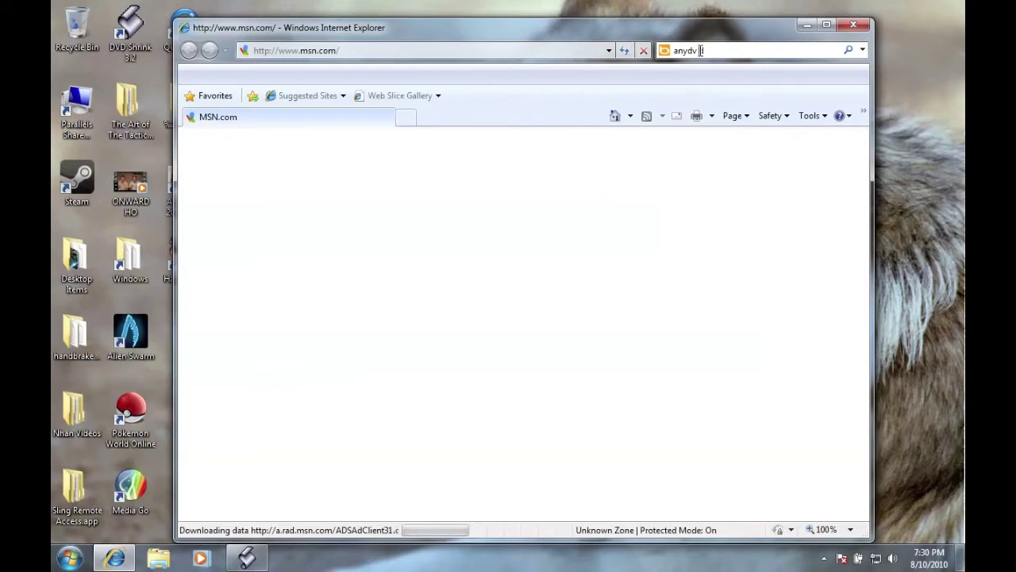
{"action": "type", "text": "dd"}
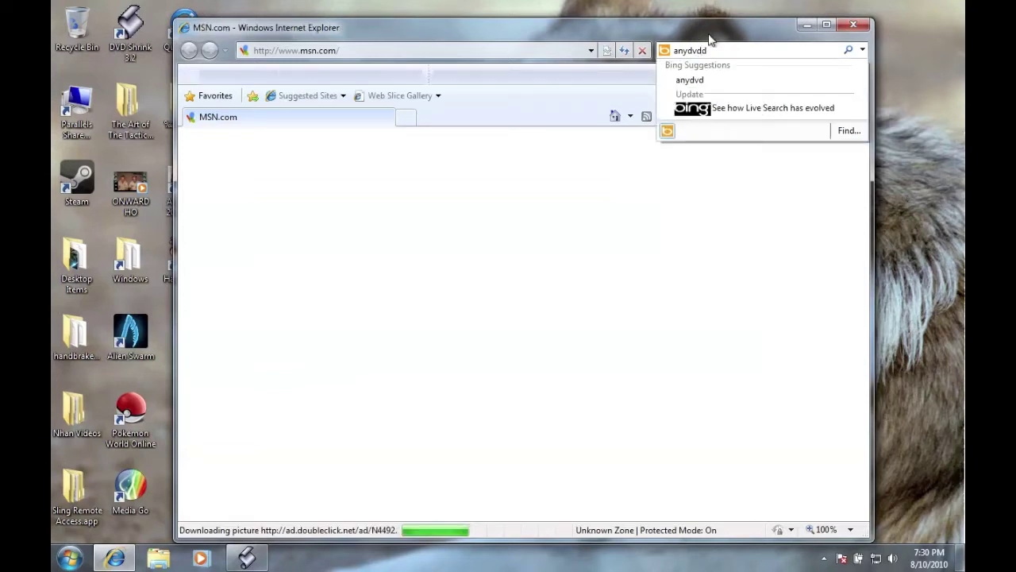
{"action": "key", "text": "BackSpace"}
{"action": "key", "text": "Return"}
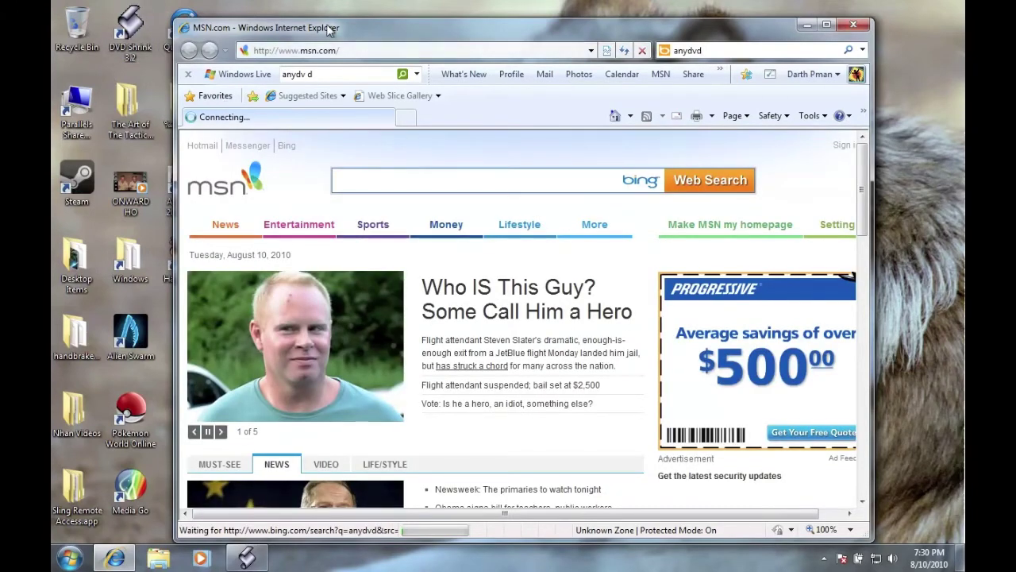
Check the encoding progress behind the browser, then open the SlySoft AnyDVD search result.
{"action": "left_click_drag", "start_coordinate": [325, 24], "coordinate": [349, 24]}
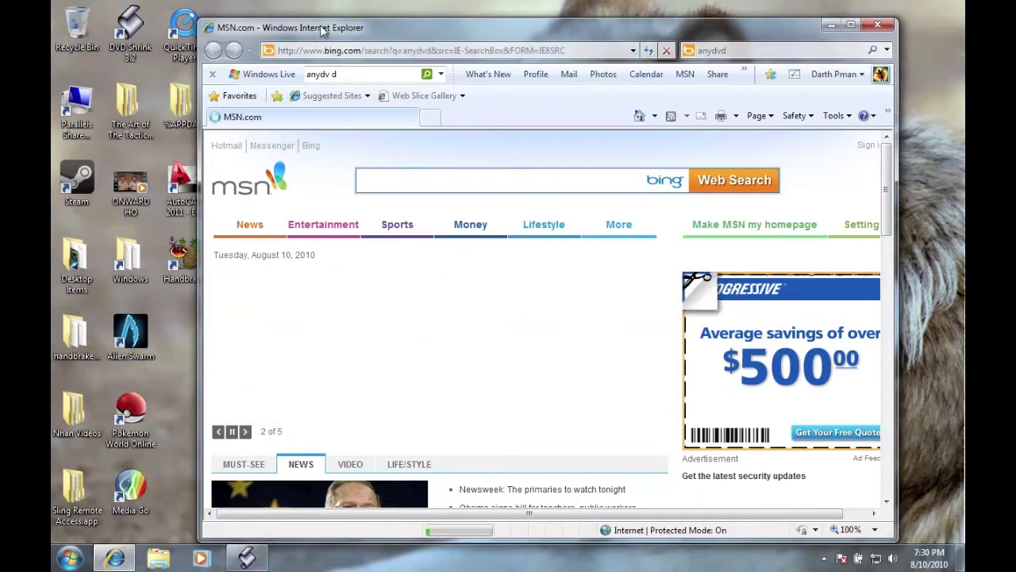
{"action": "left_click_drag", "start_coordinate": [320, 25], "coordinate": [363, 409]}
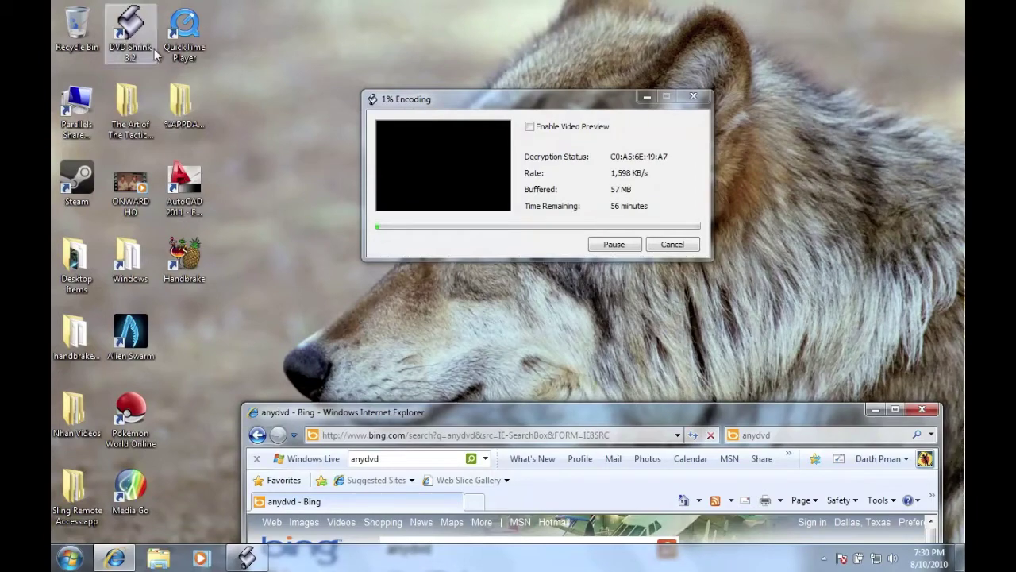
{"action": "left_click_drag", "start_coordinate": [606, 413], "coordinate": [555, 19]}
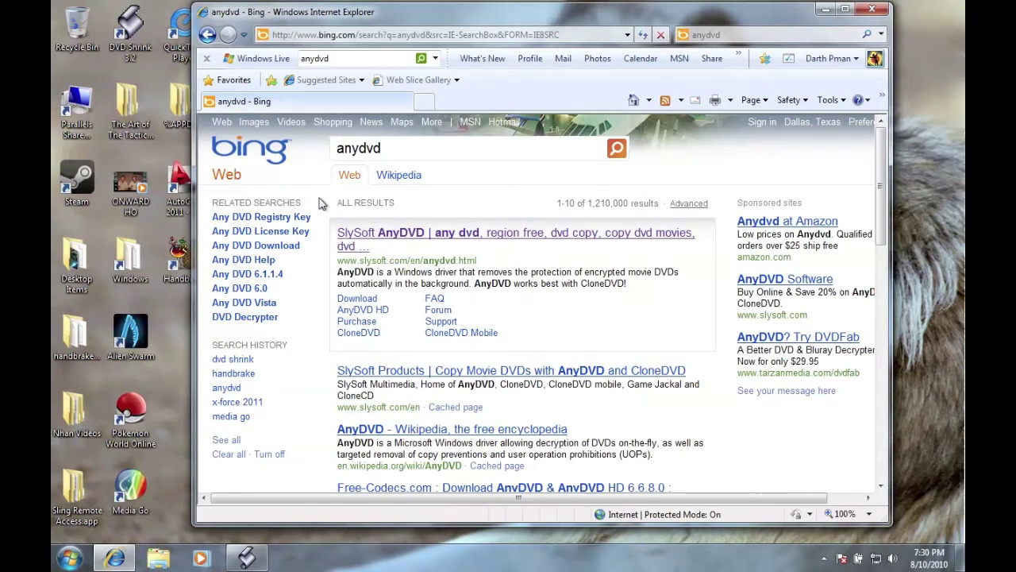
{"action": "left_click", "coordinate": [382, 240]}
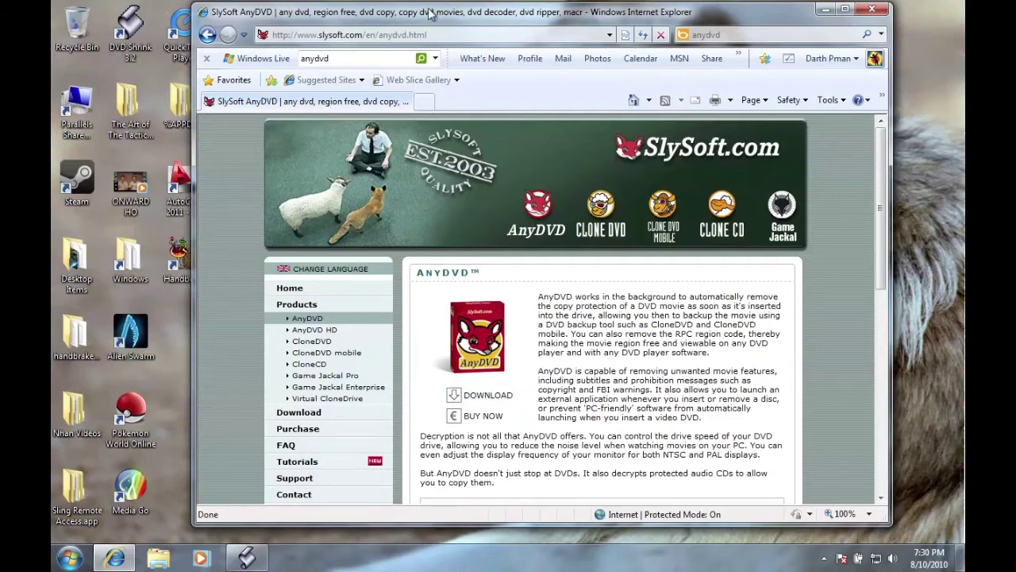
Move the browser window down and back up to peek at the DVD Shrink encoding progress.
{"action": "left_click_drag", "start_coordinate": [428, 15], "coordinate": [534, 372]}
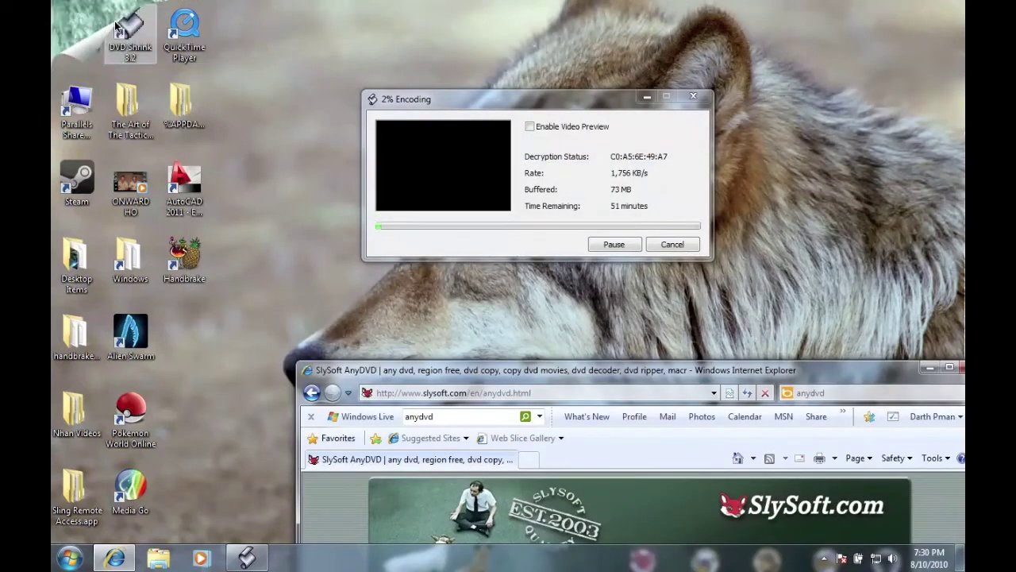
{"action": "left_click_drag", "start_coordinate": [483, 361], "coordinate": [485, 302]}
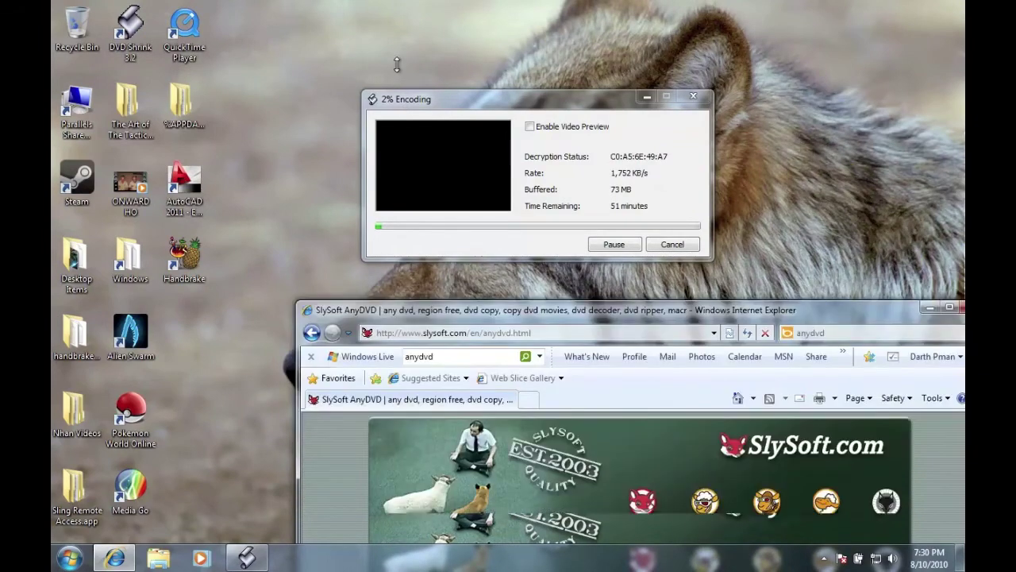
{"action": "left_click_drag", "start_coordinate": [570, 305], "coordinate": [473, 42]}
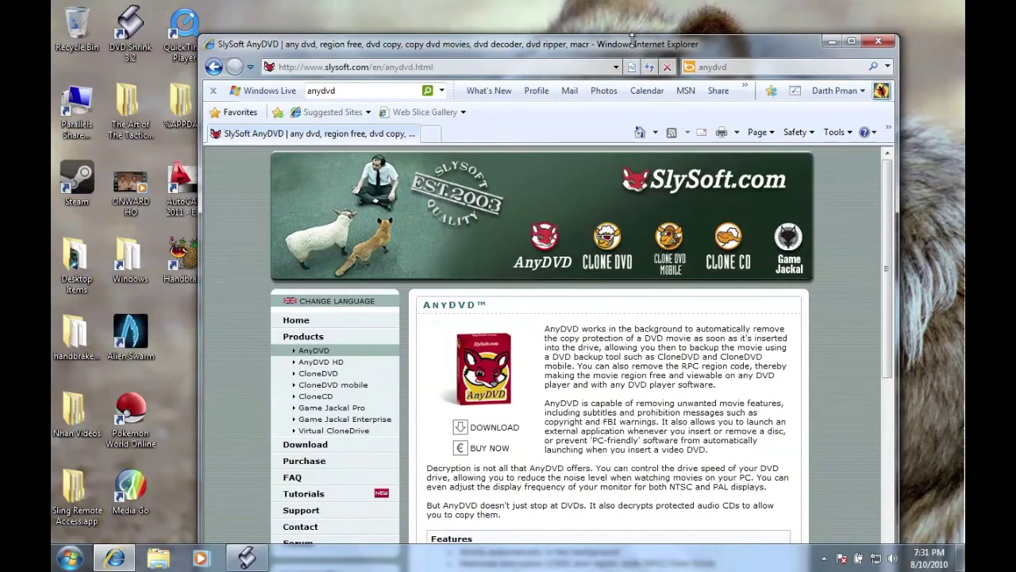
{"action": "left_click_drag", "start_coordinate": [637, 43], "coordinate": [568, 485]}
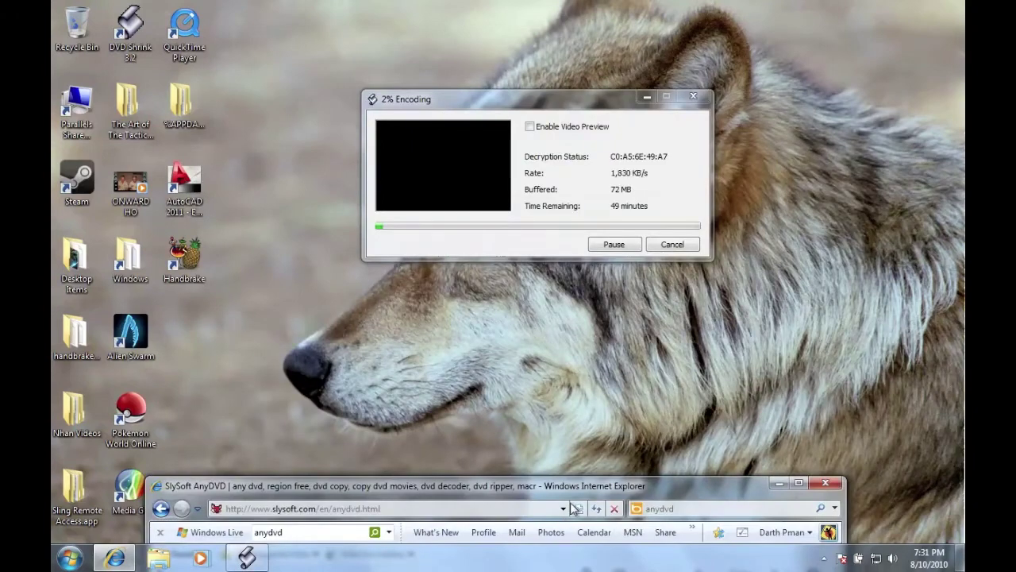
{"action": "left_click_drag", "start_coordinate": [577, 492], "coordinate": [652, 20]}
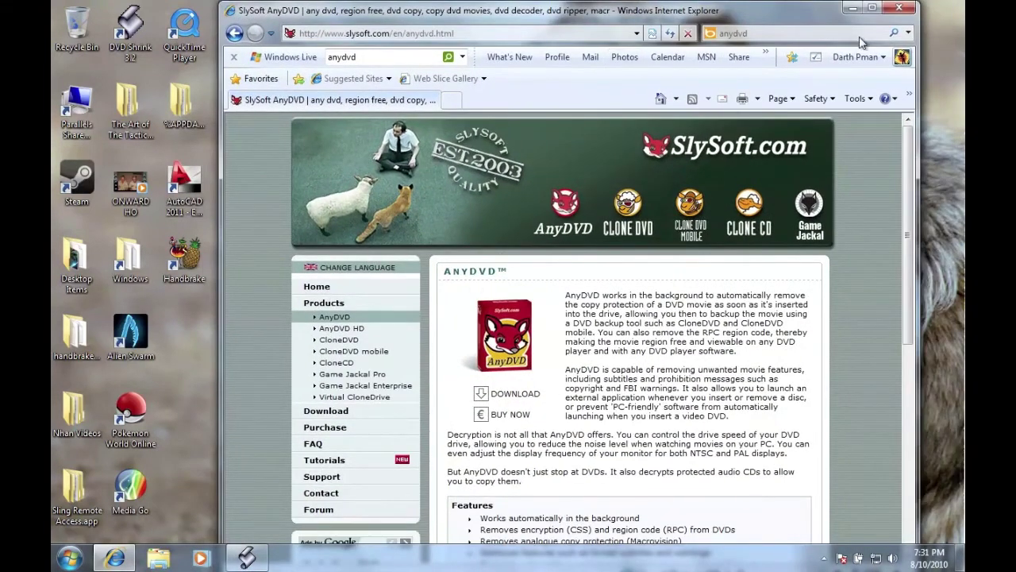
Close Internet Explorer and relaunch DVD Shrink from its desktop shortcut.
{"action": "left_click", "coordinate": [898, 8]}
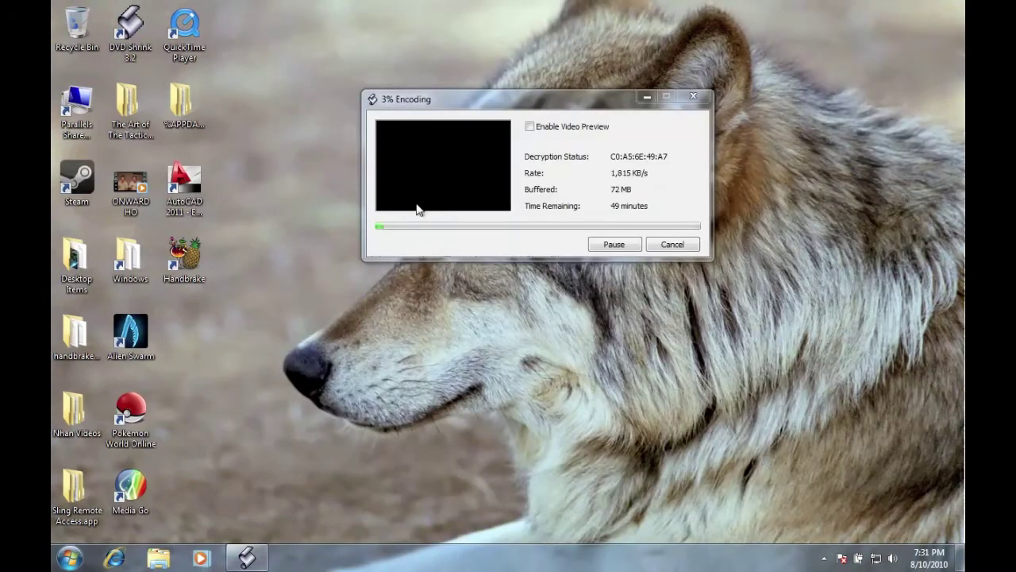
{"action": "mouse_move", "coordinate": [458, 104]}
{"action": "left_mouse_down"}
{"action": "mouse_move", "coordinate": [474, 102]}
{"action": "mouse_move", "coordinate": [454, 102]}
{"action": "left_mouse_up"}
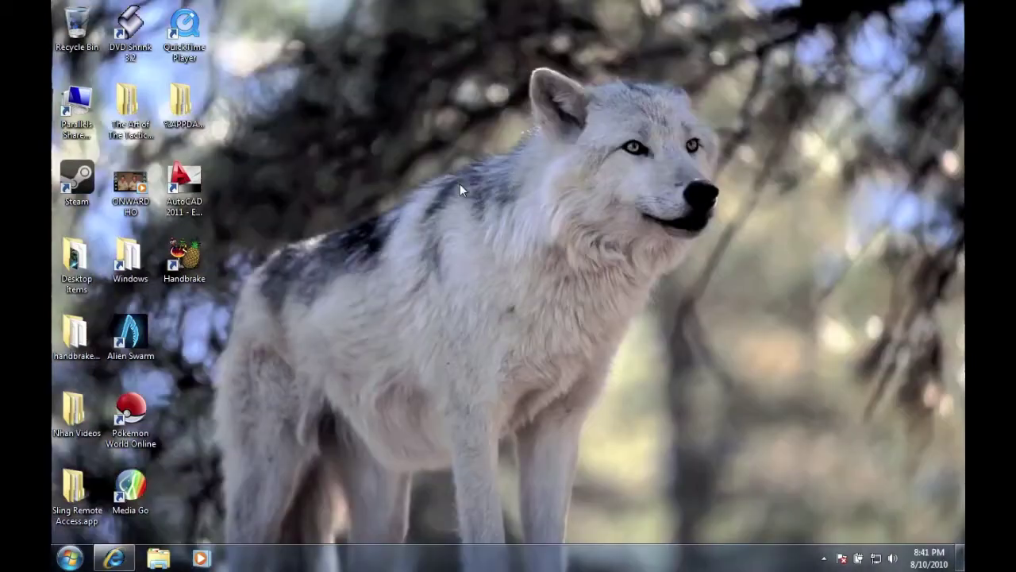
{"action": "double_click", "coordinate": [126, 39]}
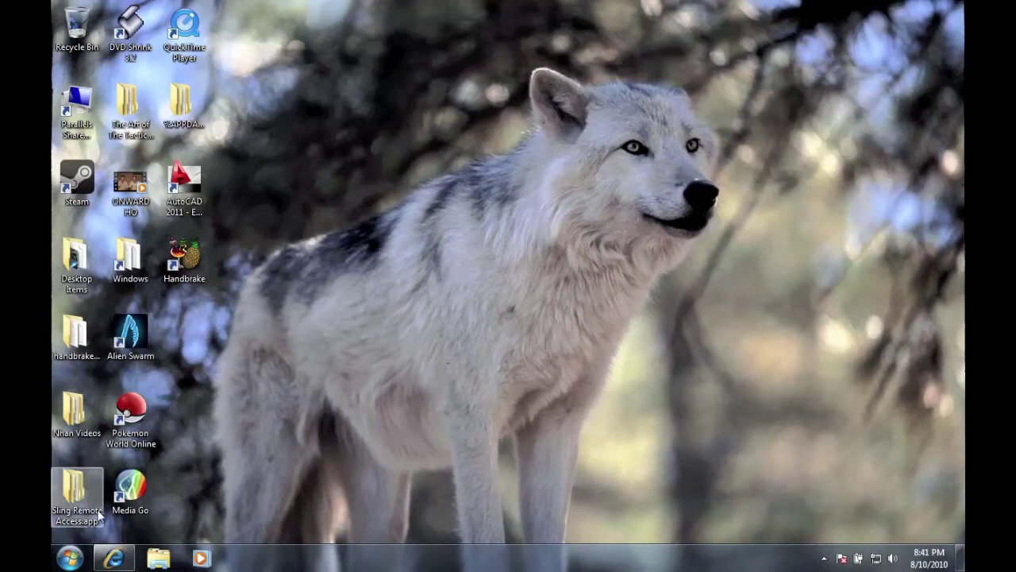
{"action": "left_click", "coordinate": [70, 557]}
{"action": "left_click", "coordinate": [249, 376]}
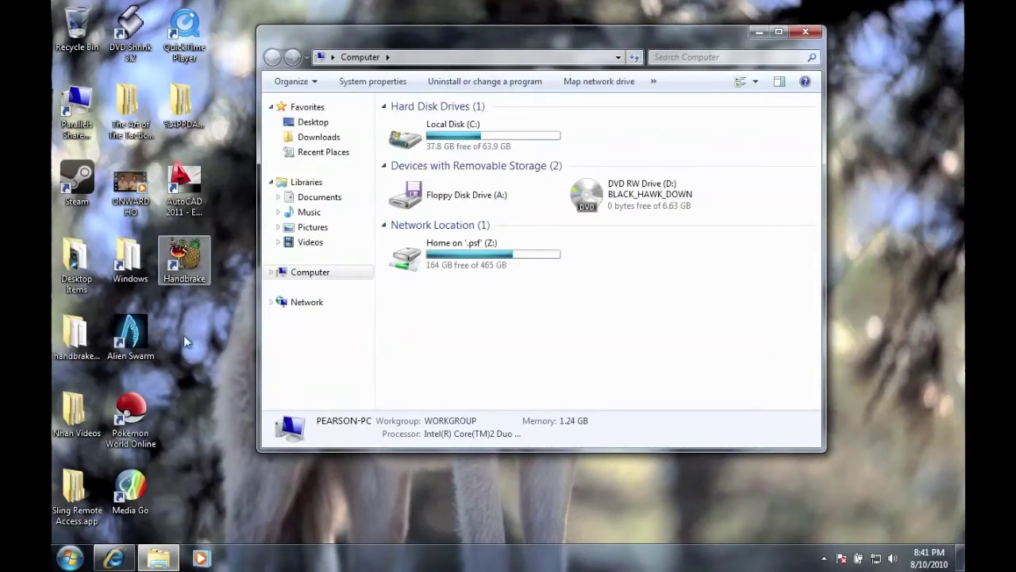
{"action": "left_click", "coordinate": [311, 127]}
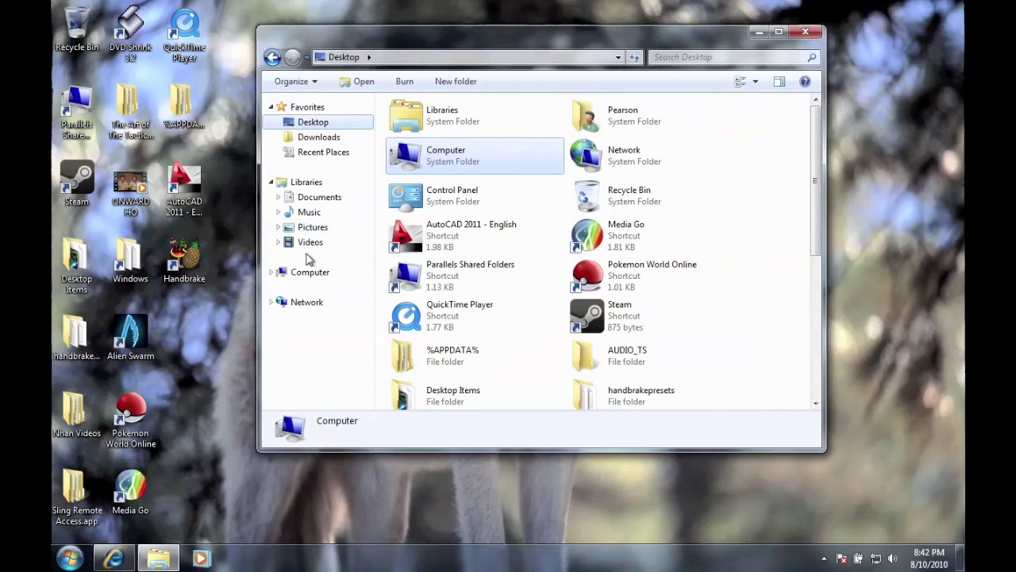
{"action": "left_click", "coordinate": [309, 272]}
{"action": "left_click", "coordinate": [444, 132]}
{"action": "double_click", "coordinate": [444, 132]}
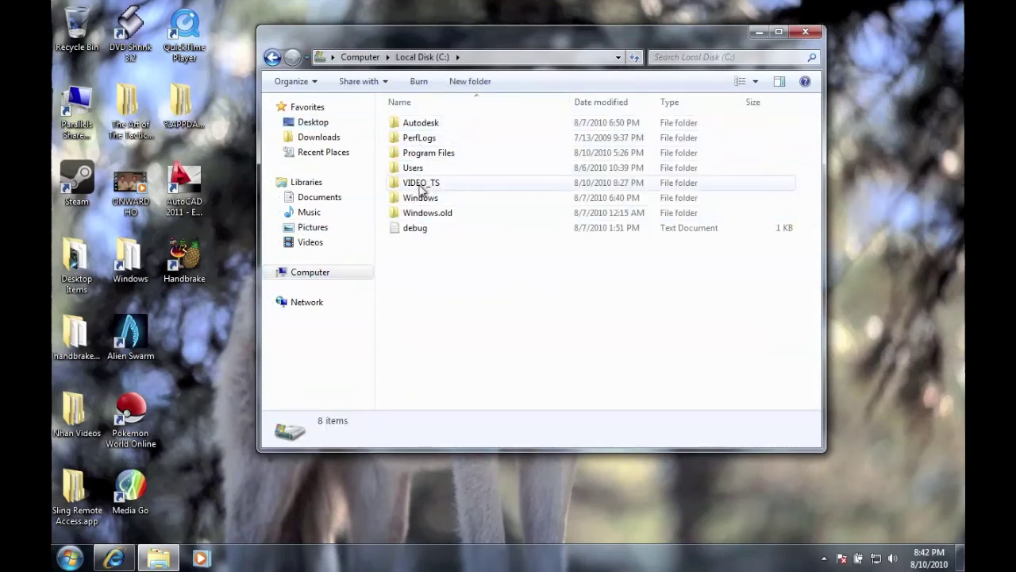
{"action": "mouse_move", "coordinate": [441, 184]}
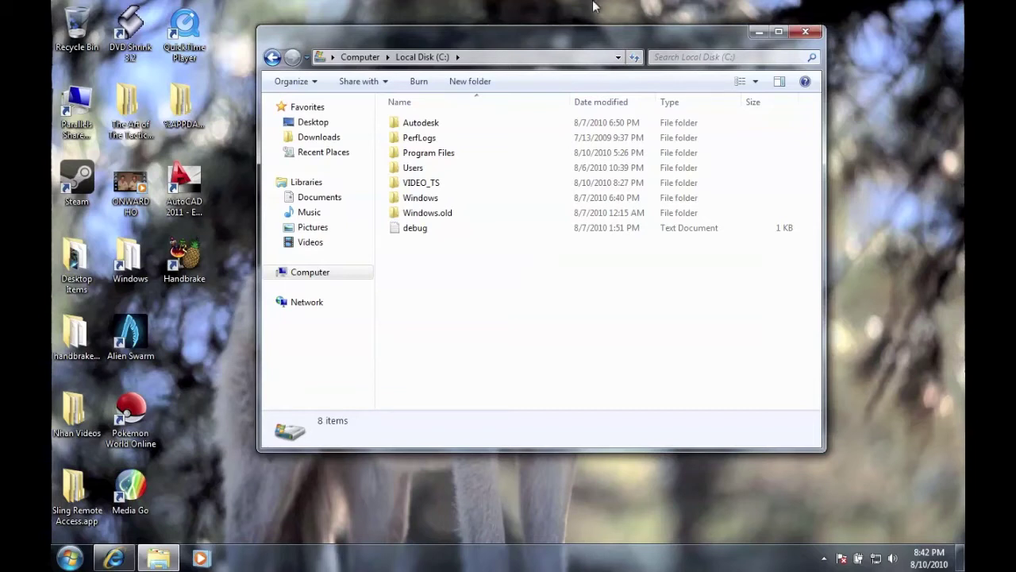
{"action": "left_click_drag", "start_coordinate": [660, 32], "coordinate": [648, 29]}
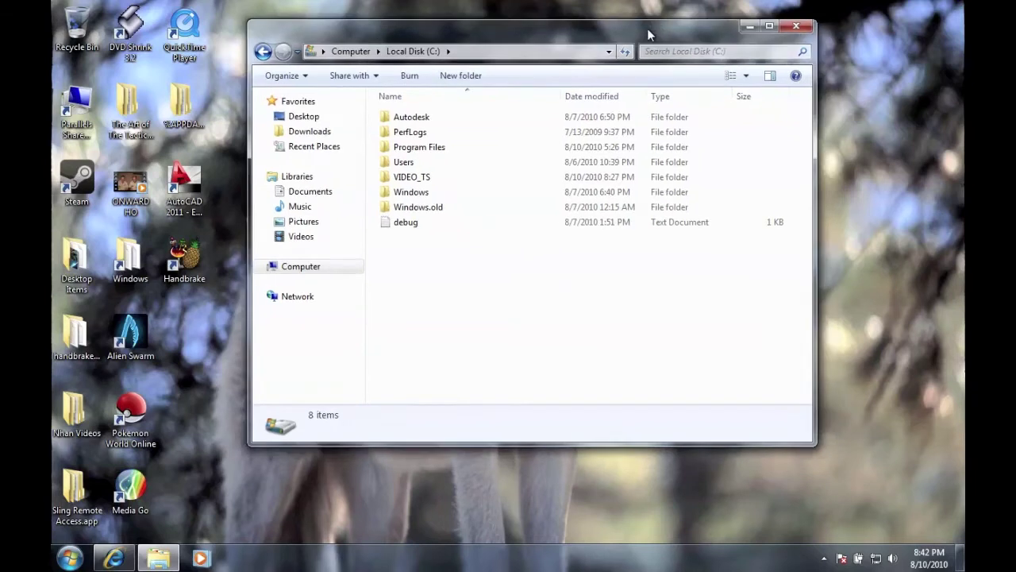
{"action": "left_click", "coordinate": [788, 29]}
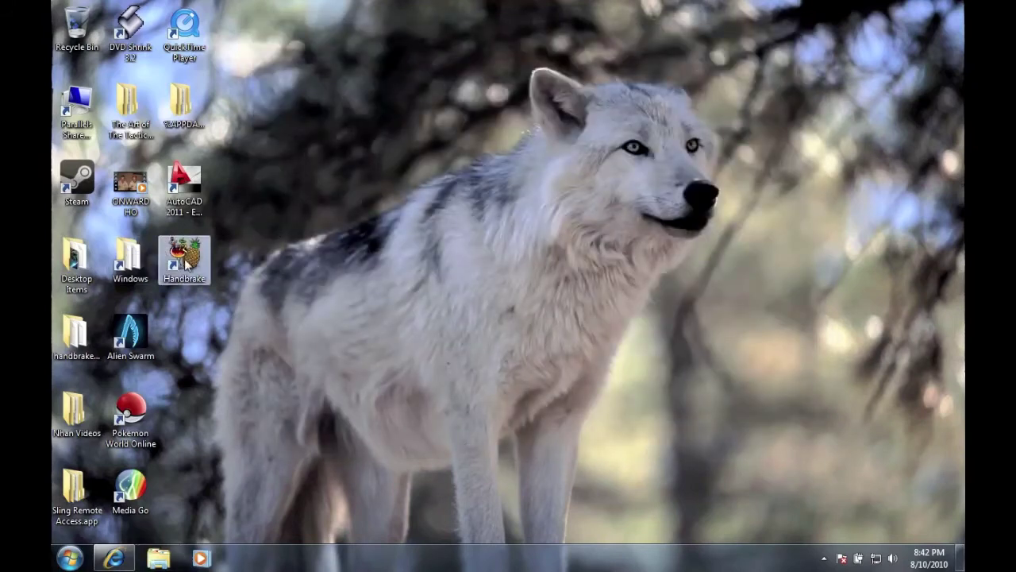
{"action": "double_click", "coordinate": [187, 262]}
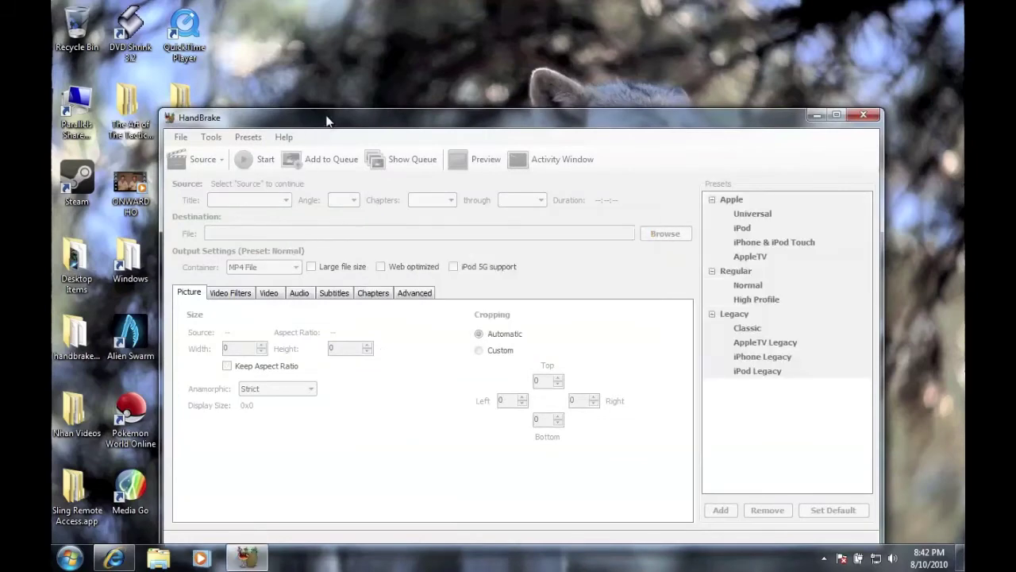
Choose the BLACK_HAWK_DOWN drive as HandBrake's DVD/VIDEO_TS source and dismiss the default path warning.
{"action": "left_click_drag", "start_coordinate": [326, 115], "coordinate": [328, 61]}
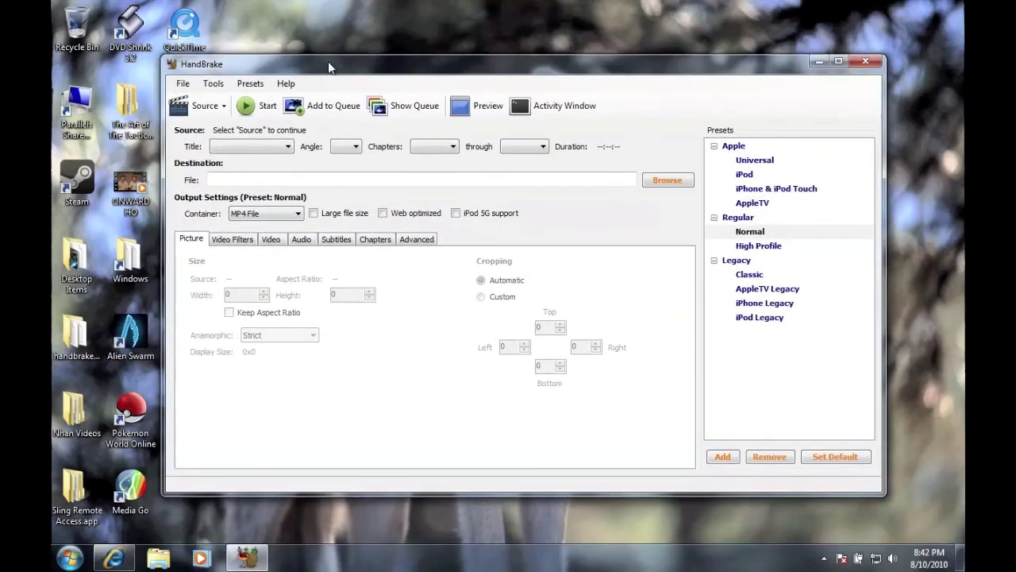
{"action": "left_click", "coordinate": [209, 115]}
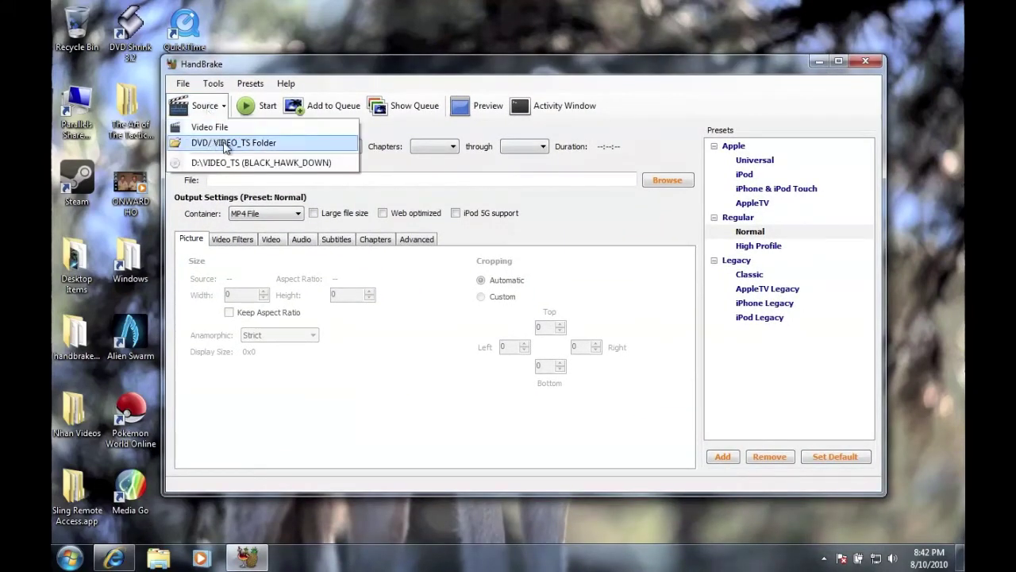
{"action": "left_click", "coordinate": [277, 144]}
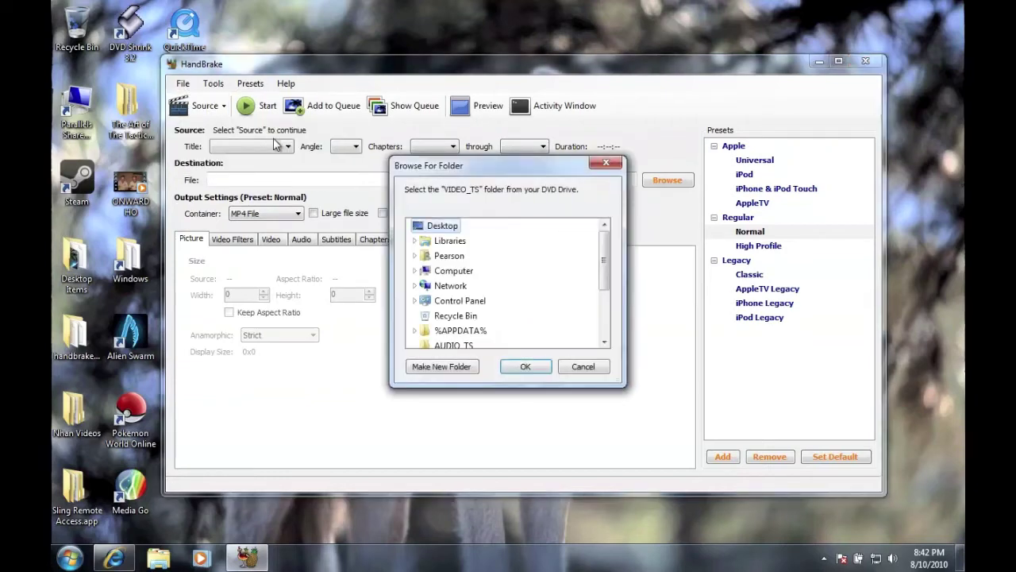
{"action": "left_click_drag", "start_coordinate": [472, 168], "coordinate": [451, 142]}
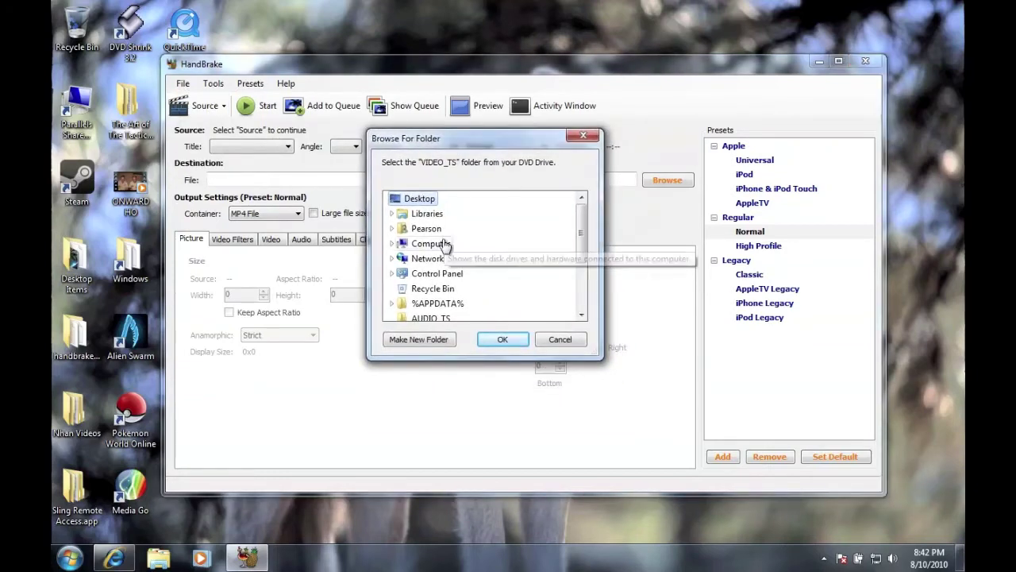
{"action": "left_click", "coordinate": [443, 243]}
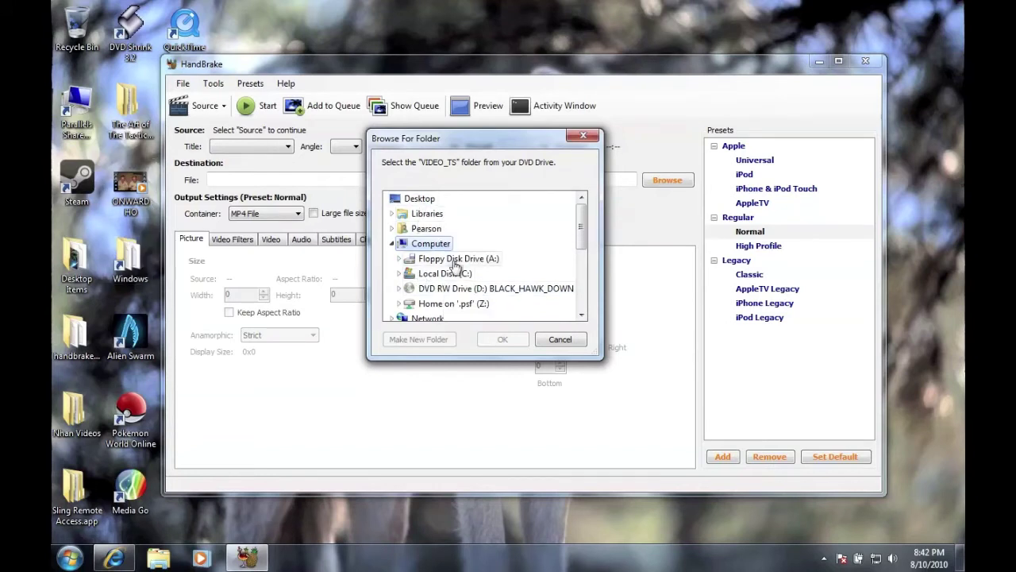
{"action": "left_click", "coordinate": [441, 288]}
{"action": "left_click", "coordinate": [503, 339]}
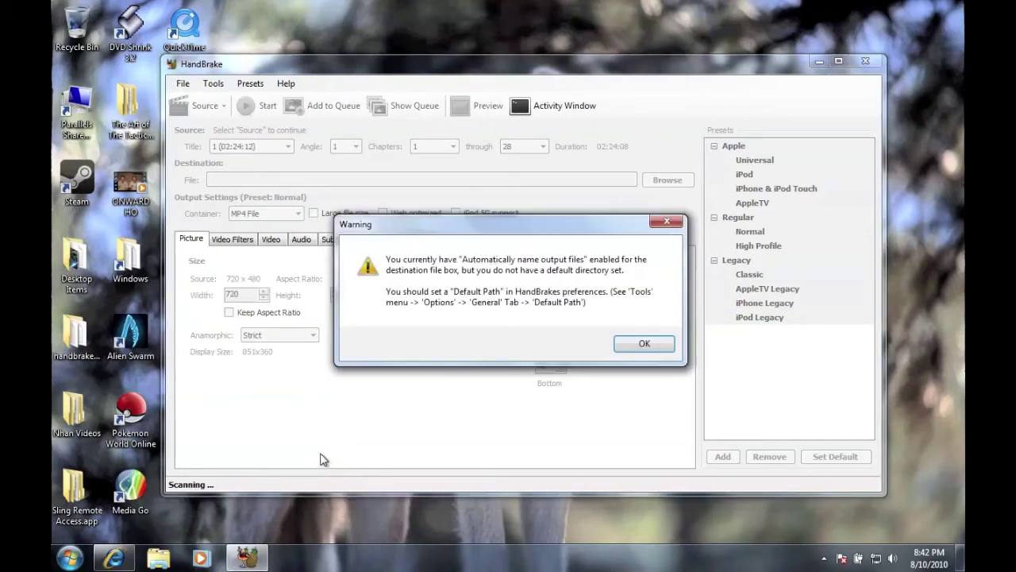
{"action": "left_click", "coordinate": [649, 343]}
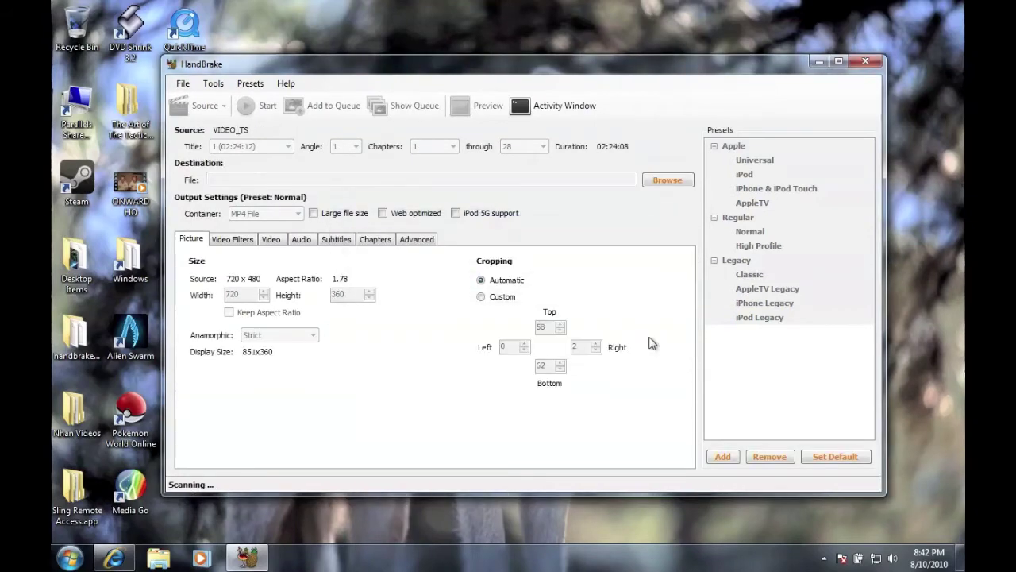
Browse the save dialog to the Desktop folder on the Home on '.psf' (Z:) drive.
{"action": "left_click", "coordinate": [660, 182]}
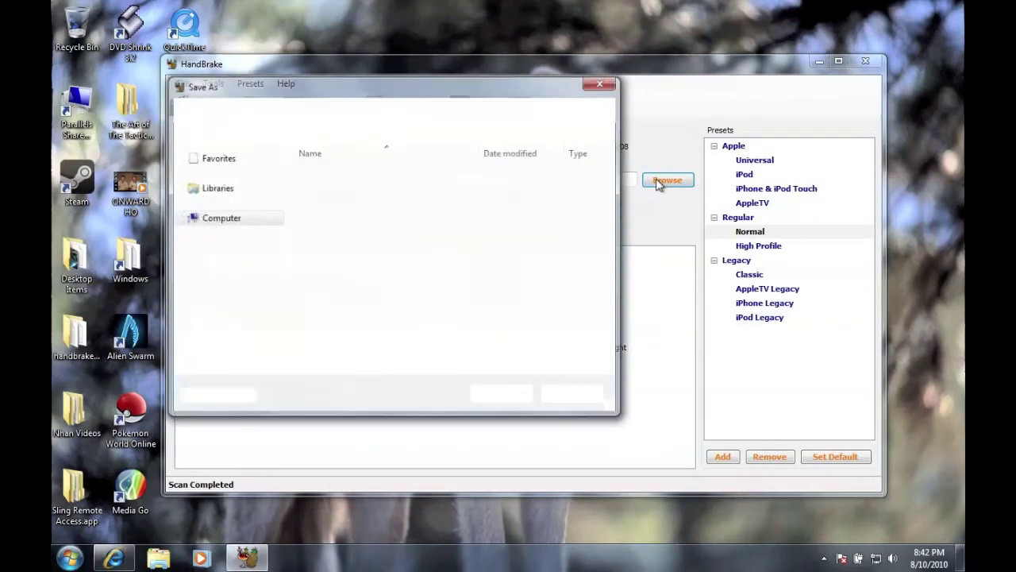
{"action": "left_click_drag", "start_coordinate": [324, 94], "coordinate": [409, 94]}
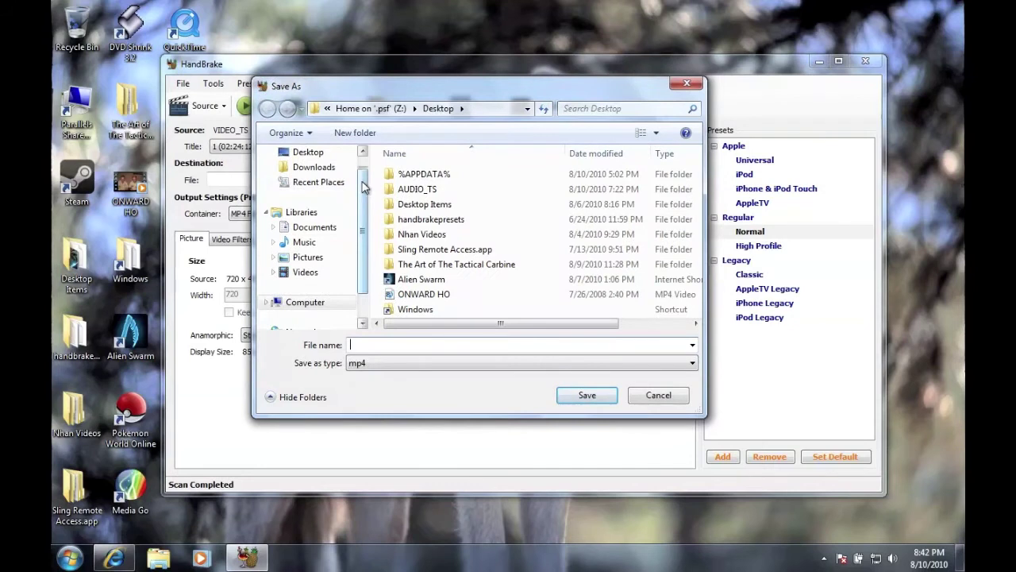
{"action": "scroll", "coordinate": [363, 190], "scroll_direction": "up", "scroll_amount": 1}
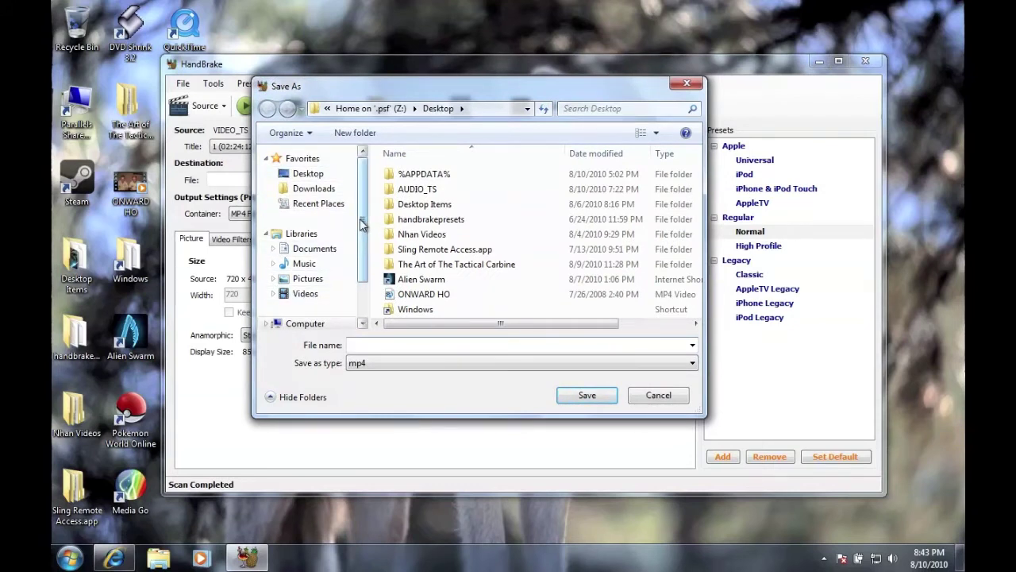
{"action": "scroll", "coordinate": [360, 218], "scroll_direction": "down", "scroll_amount": 1}
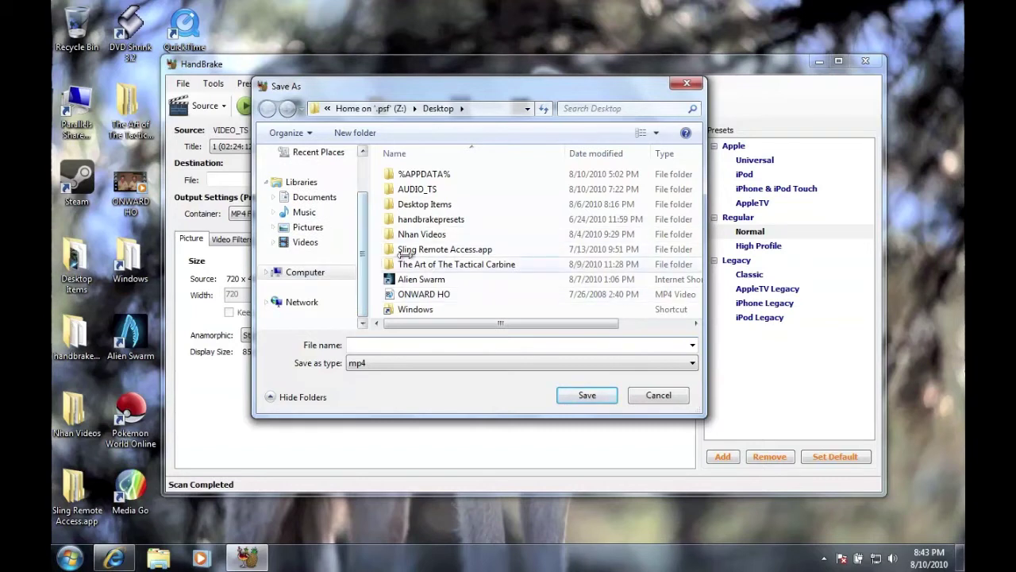
{"action": "left_click", "coordinate": [316, 273]}
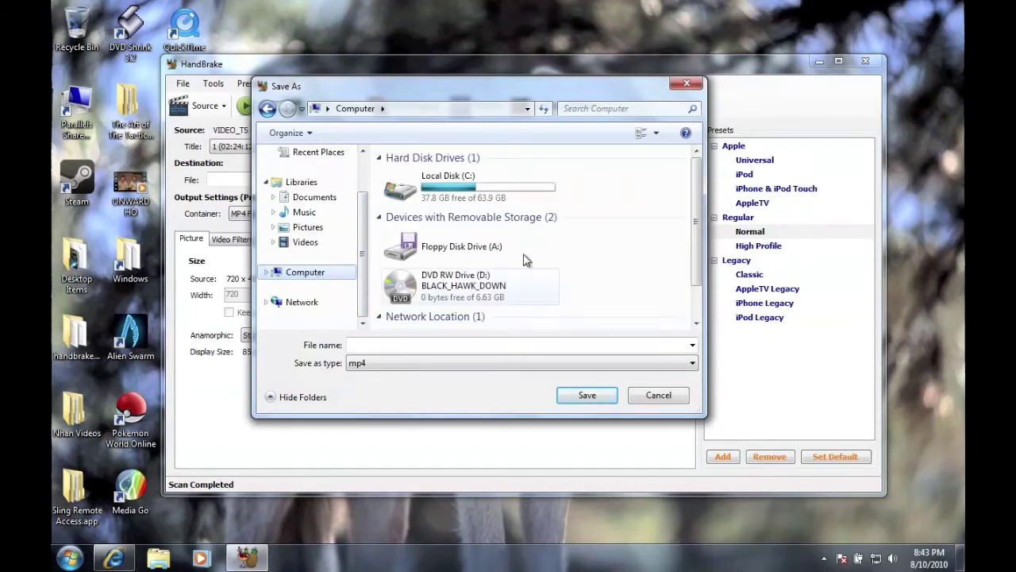
{"action": "scroll", "coordinate": [694, 240], "scroll_direction": "down", "scroll_amount": 1}
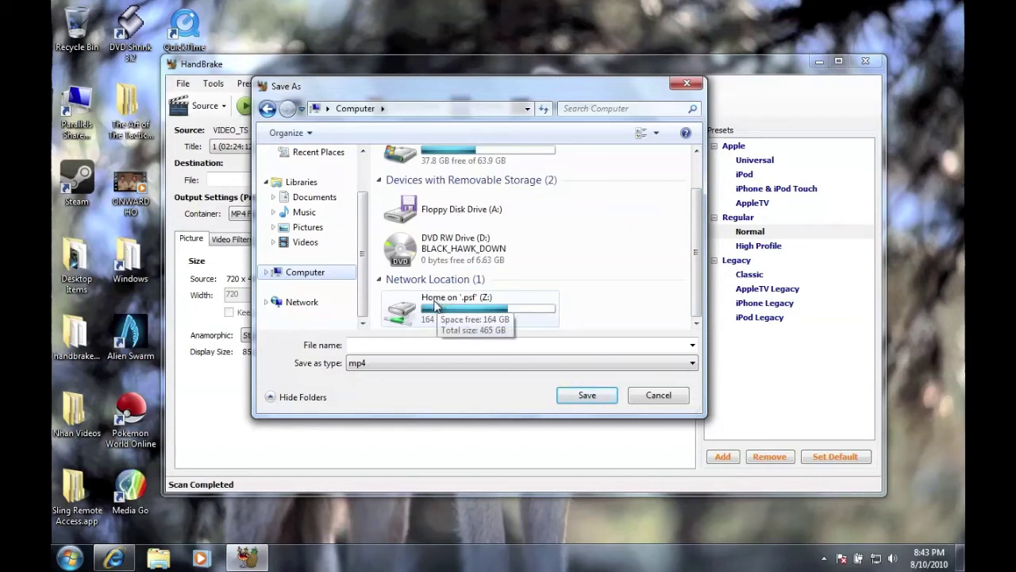
{"action": "left_click", "coordinate": [434, 307]}
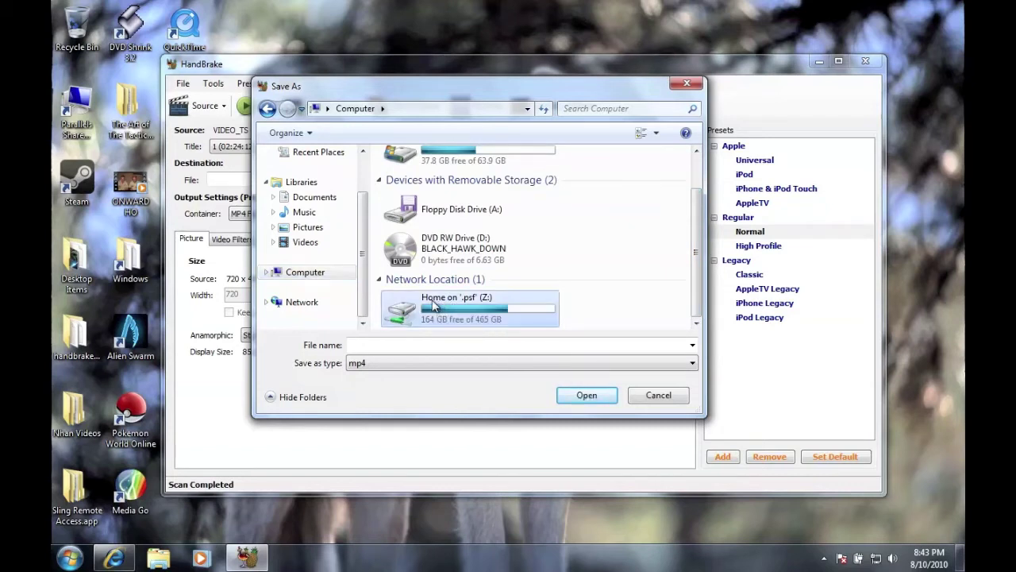
{"action": "double_click", "coordinate": [430, 306]}
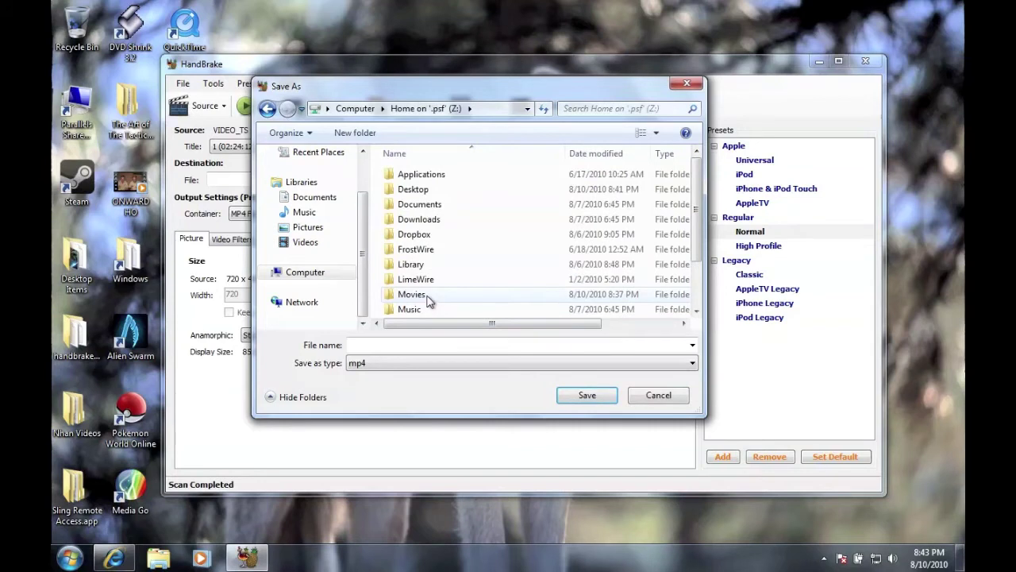
{"action": "mouse_move", "coordinate": [696, 193]}
{"action": "left_mouse_down"}
{"action": "mouse_move", "coordinate": [694, 211]}
{"action": "mouse_move", "coordinate": [695, 193]}
{"action": "left_mouse_up"}
{"action": "left_click", "coordinate": [426, 195]}
{"action": "double_click", "coordinate": [425, 195]}
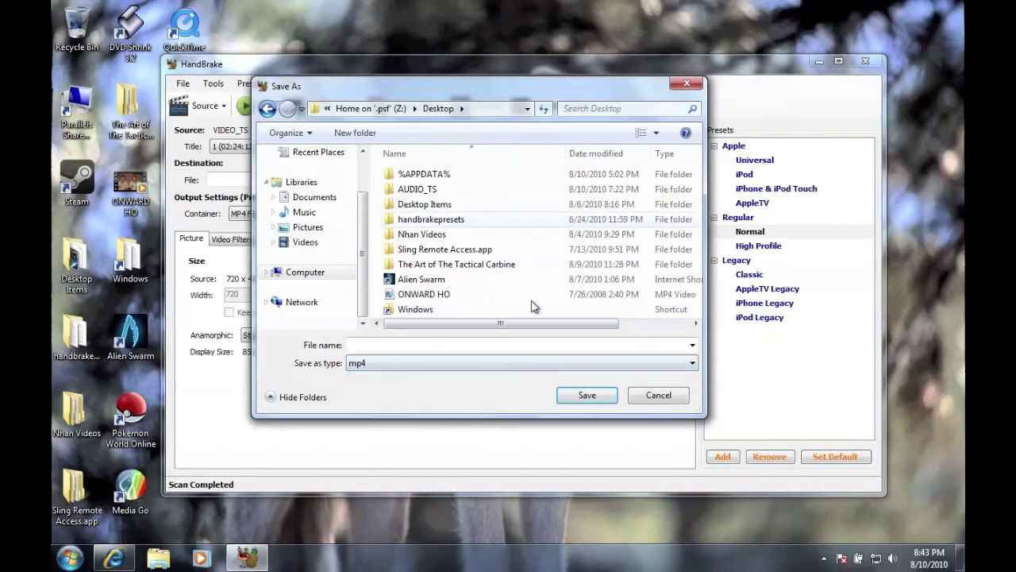
Name the output file blackhawl.m4v on the Desktop and confirm it.
{"action": "left_click", "coordinate": [414, 348]}
{"action": "type", "text": "blackhawl"}
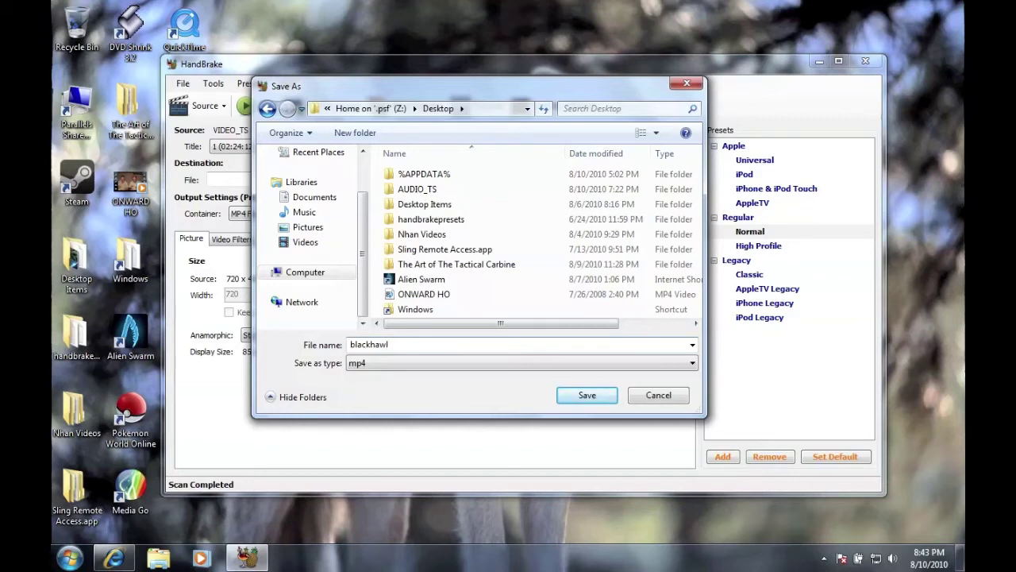
{"action": "left_click", "coordinate": [597, 400]}
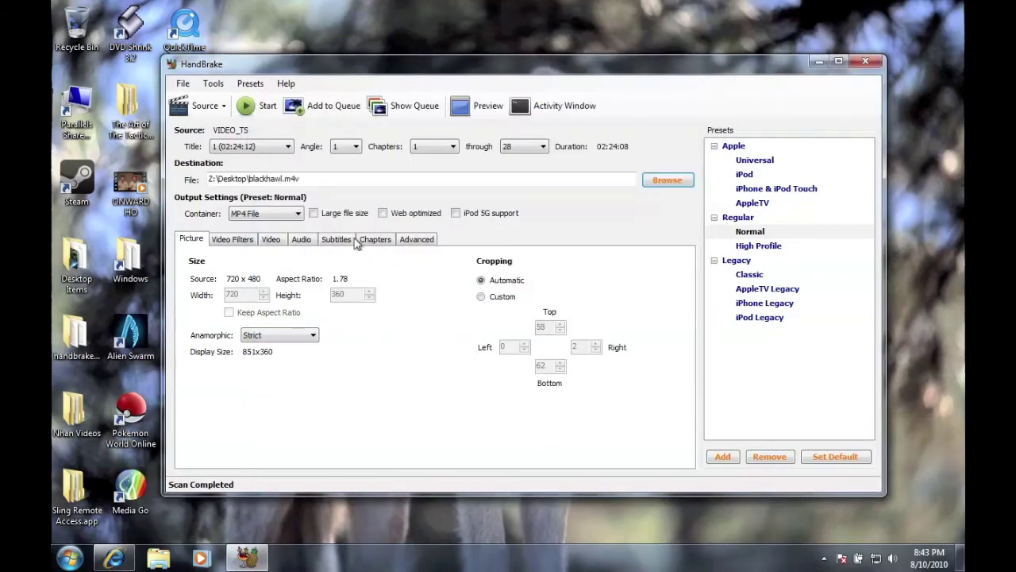
Fix the destination file name from blackhawl.m4v to blackhawk.m4v.
{"action": "left_click", "coordinate": [283, 178]}
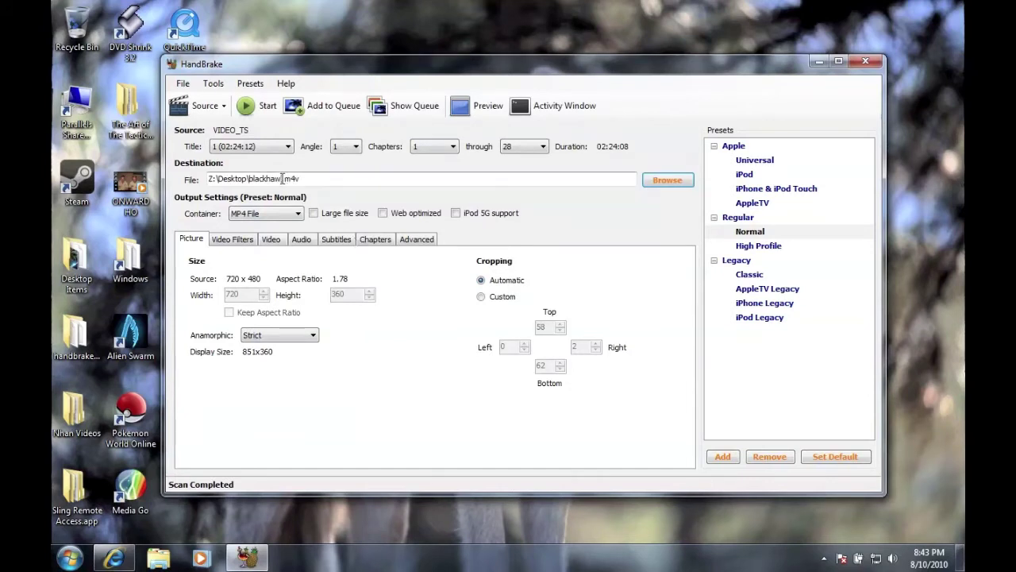
{"action": "key", "text": "BackSpace"}
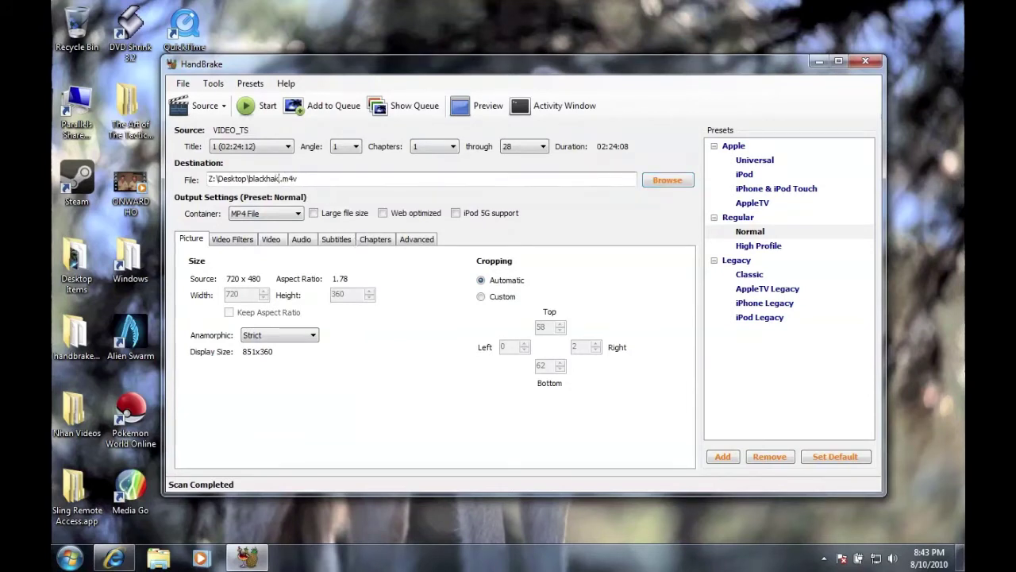
{"action": "key", "text": "BackSpace"}
{"action": "type", "text": "wk"}
Update the built-in presets from the Presets menu and acknowledge the confirmation.
{"action": "left_click", "coordinate": [251, 83]}
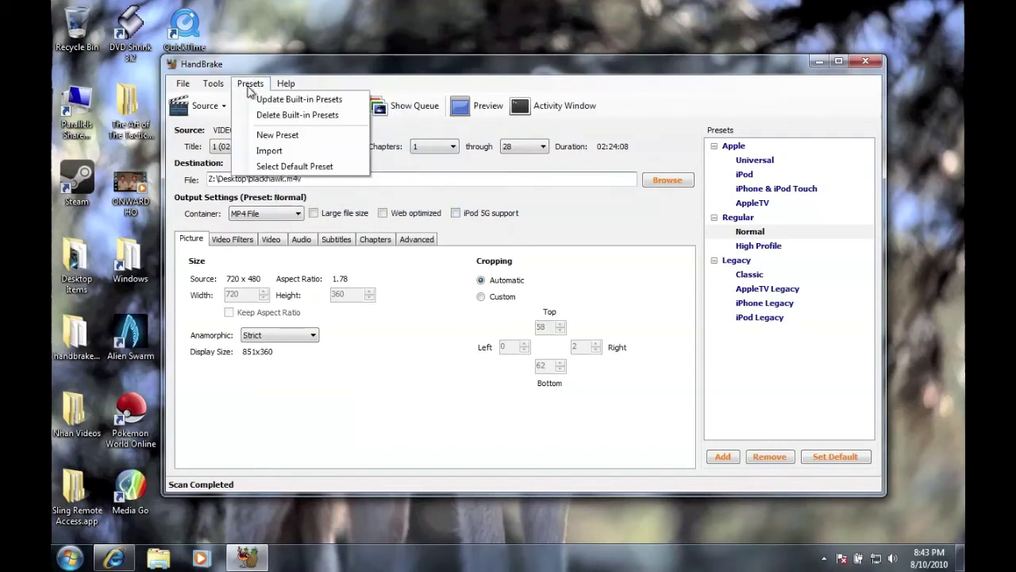
{"action": "left_click", "coordinate": [258, 99]}
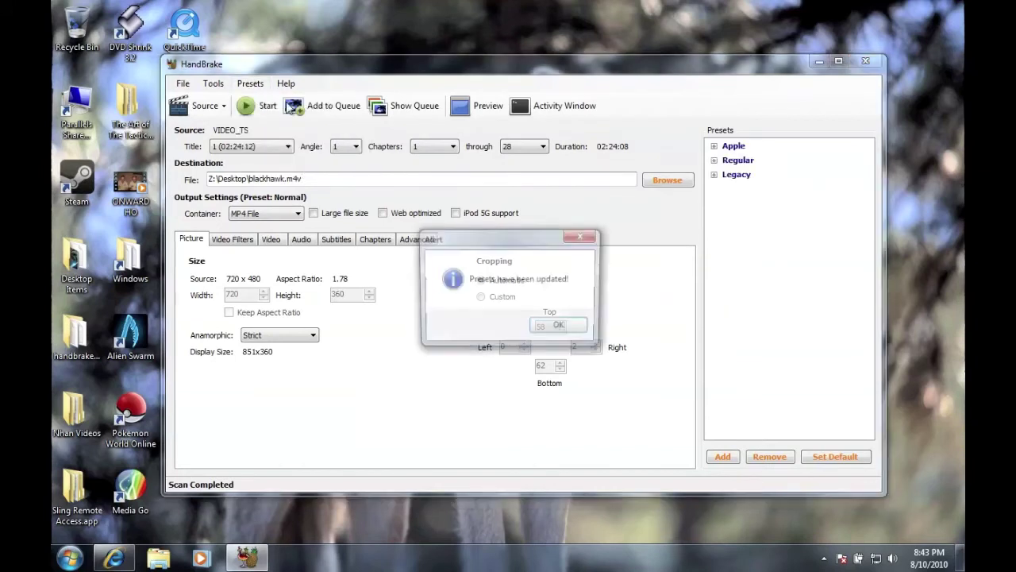
{"action": "left_click", "coordinate": [562, 327]}
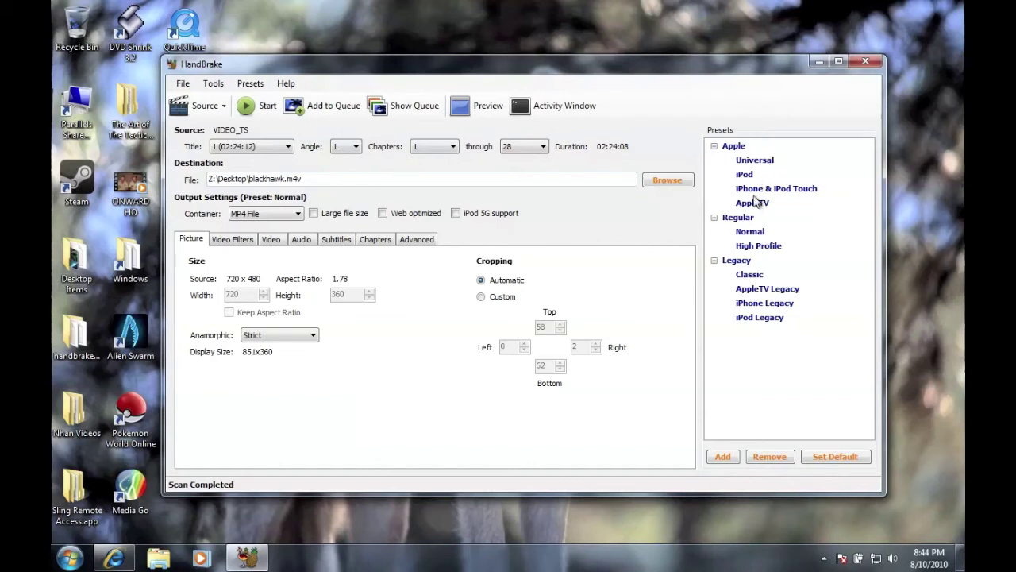
Apply the Apple Universal preset and review its AAC (faac) and AC3 Passthru audio tracks.
{"action": "left_click", "coordinate": [755, 161]}
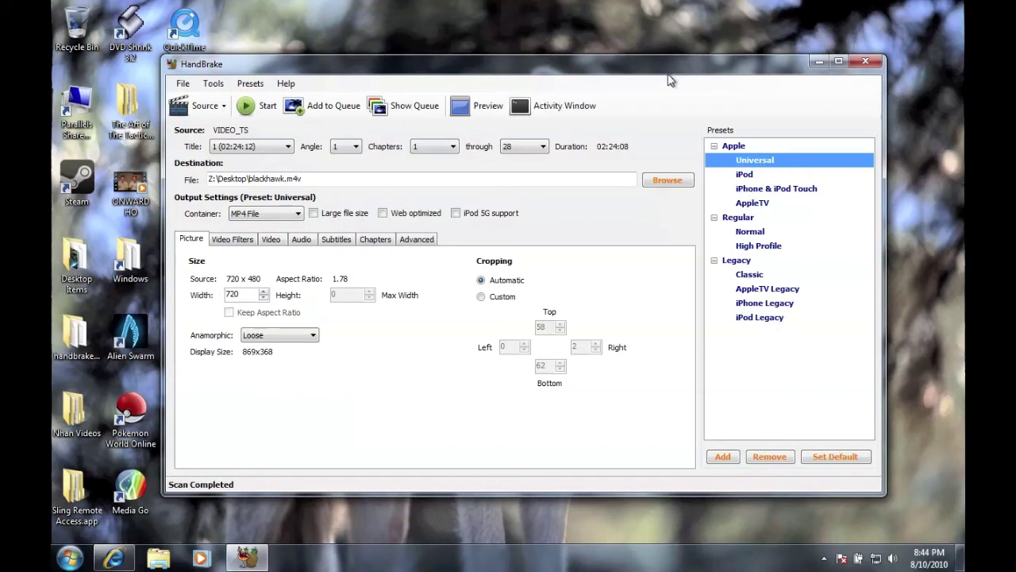
{"action": "left_click", "coordinate": [301, 239]}
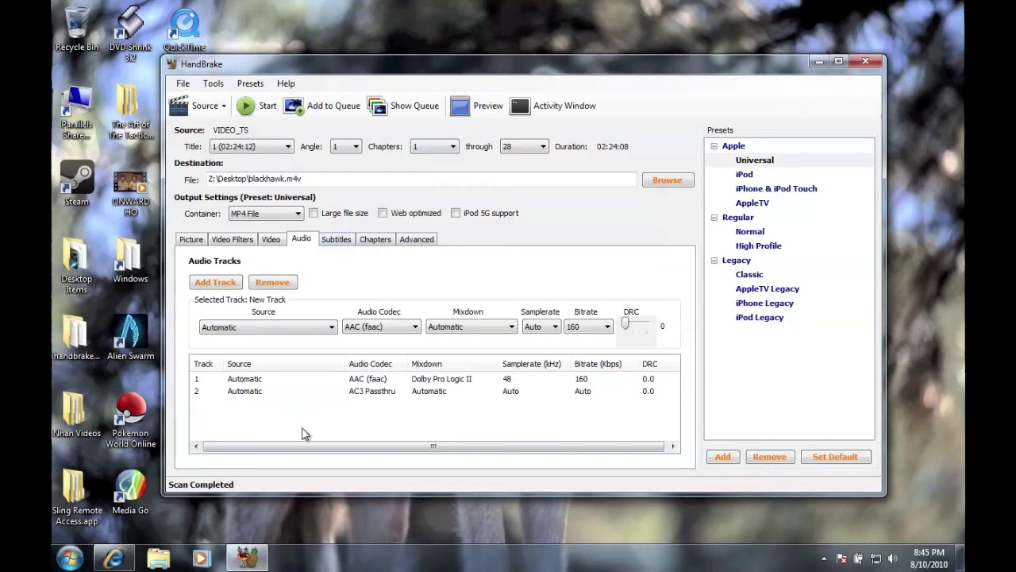
{"action": "left_click", "coordinate": [310, 328]}
{"action": "left_click", "coordinate": [321, 325]}
Choose subtitle track 1 English (Bitmap) with Forced Only ticked, keeping the Universal preset selected.
{"action": "left_click", "coordinate": [336, 247]}
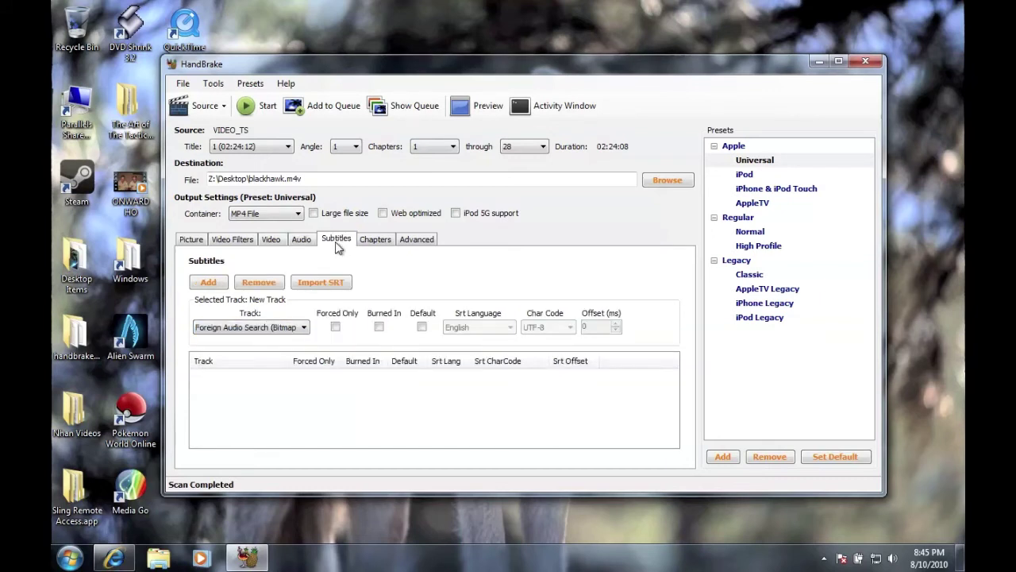
{"action": "left_click", "coordinate": [304, 327]}
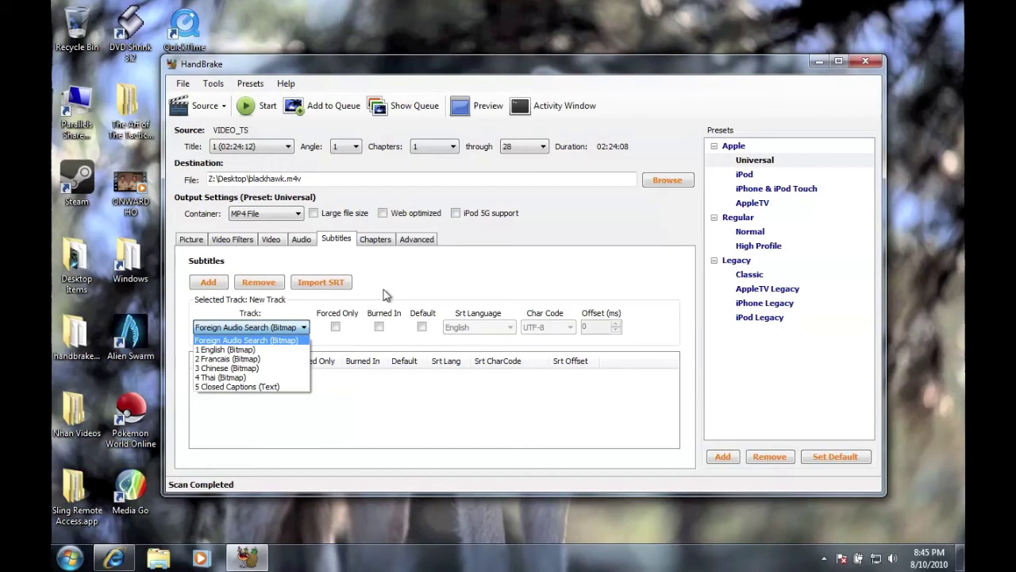
{"action": "left_click", "coordinate": [255, 350]}
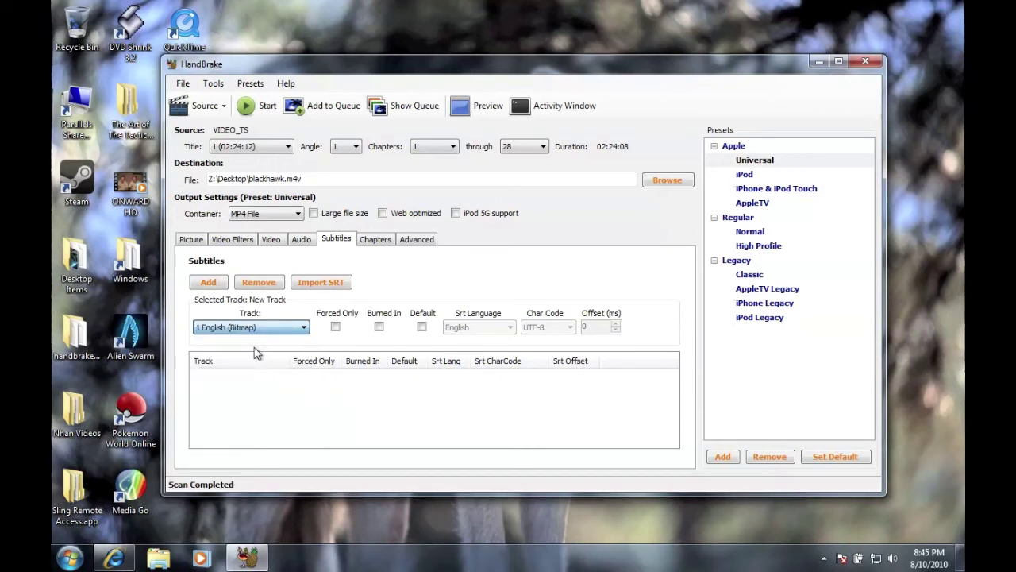
{"action": "left_click", "coordinate": [335, 327]}
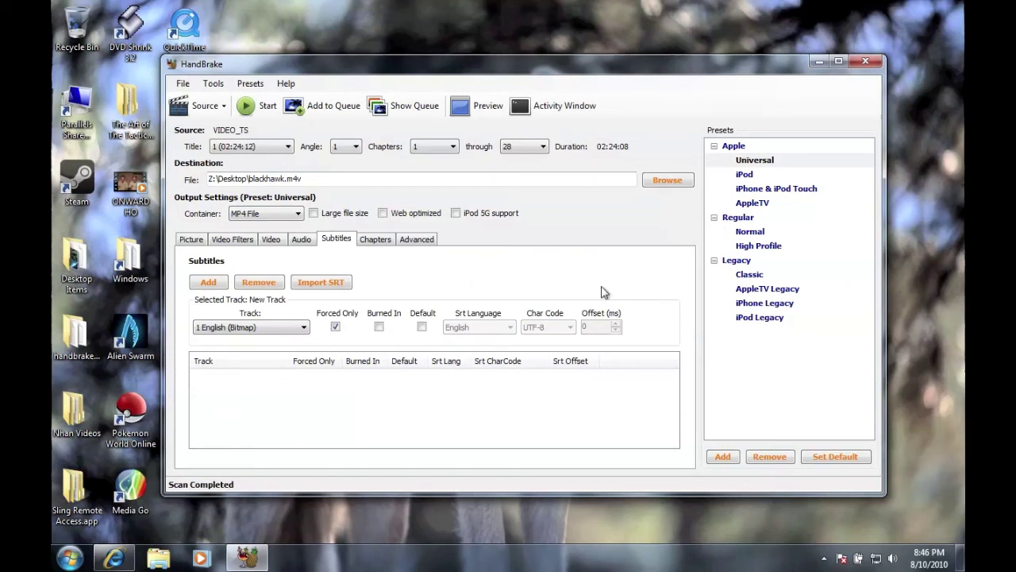
{"action": "left_click", "coordinate": [784, 164]}
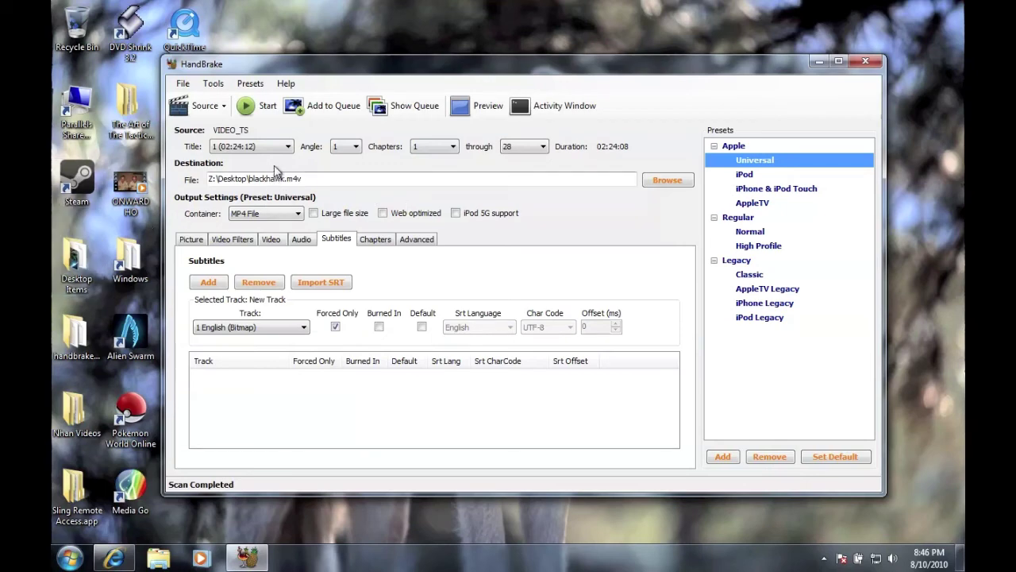
Start the encode to blackhawk.m4v and position the cmd.exe progress console in view.
{"action": "left_click", "coordinate": [246, 108]}
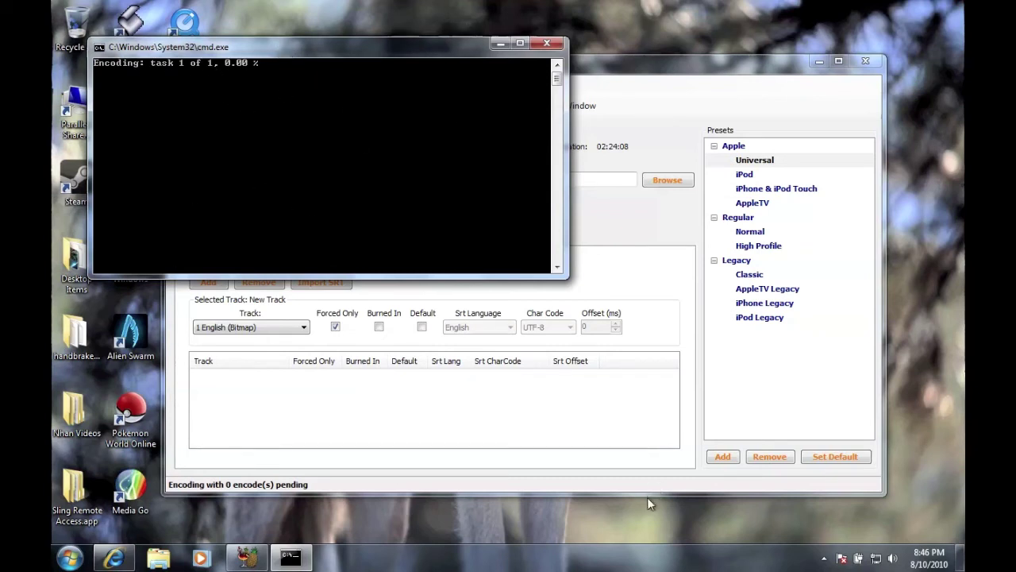
{"action": "left_click_drag", "start_coordinate": [359, 49], "coordinate": [457, 58]}
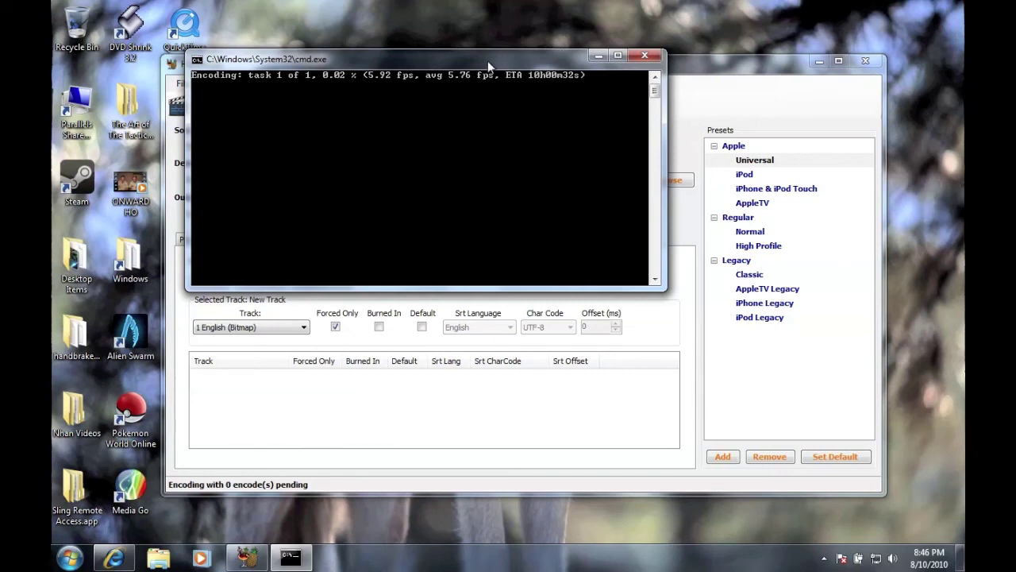
{"action": "left_click_drag", "start_coordinate": [487, 61], "coordinate": [505, 84]}
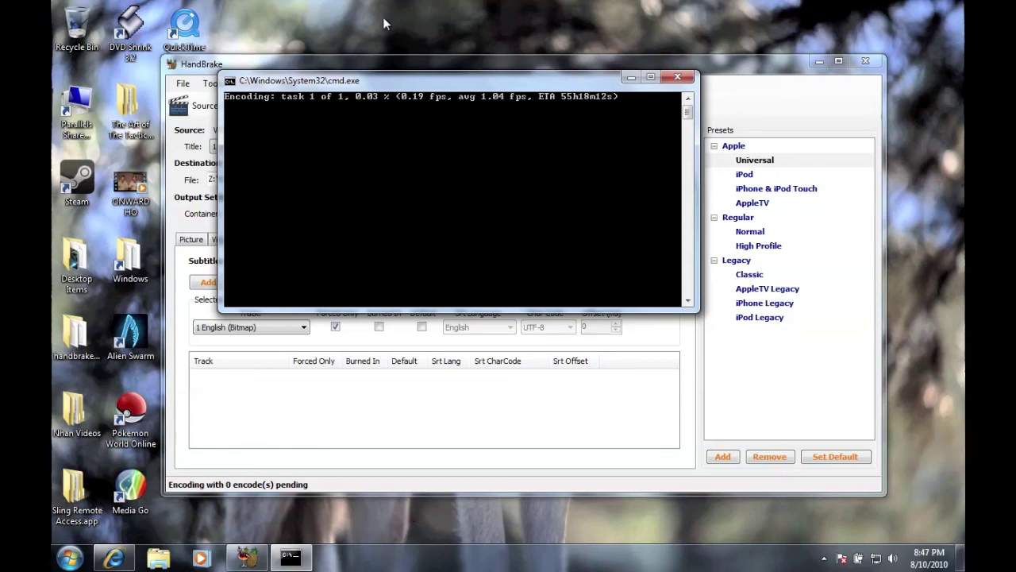
{"action": "left_click_drag", "start_coordinate": [301, 83], "coordinate": [343, 183]}
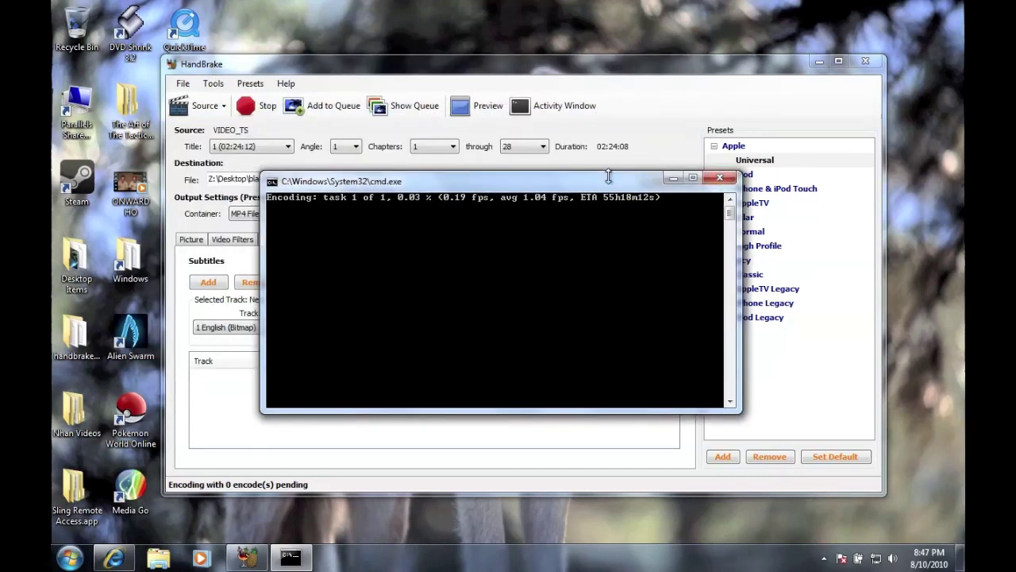
{"action": "left_click_drag", "start_coordinate": [608, 178], "coordinate": [621, 91]}
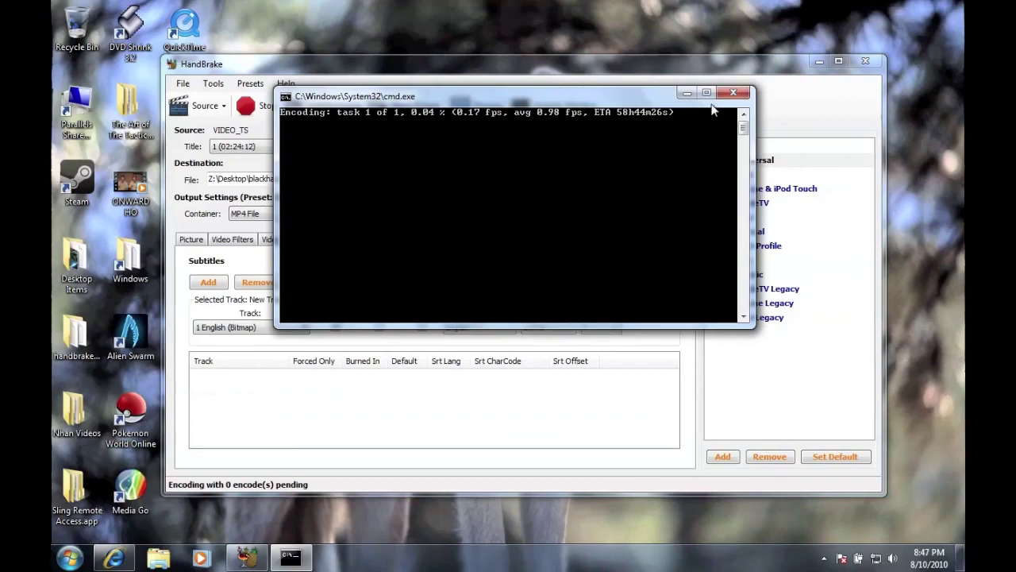